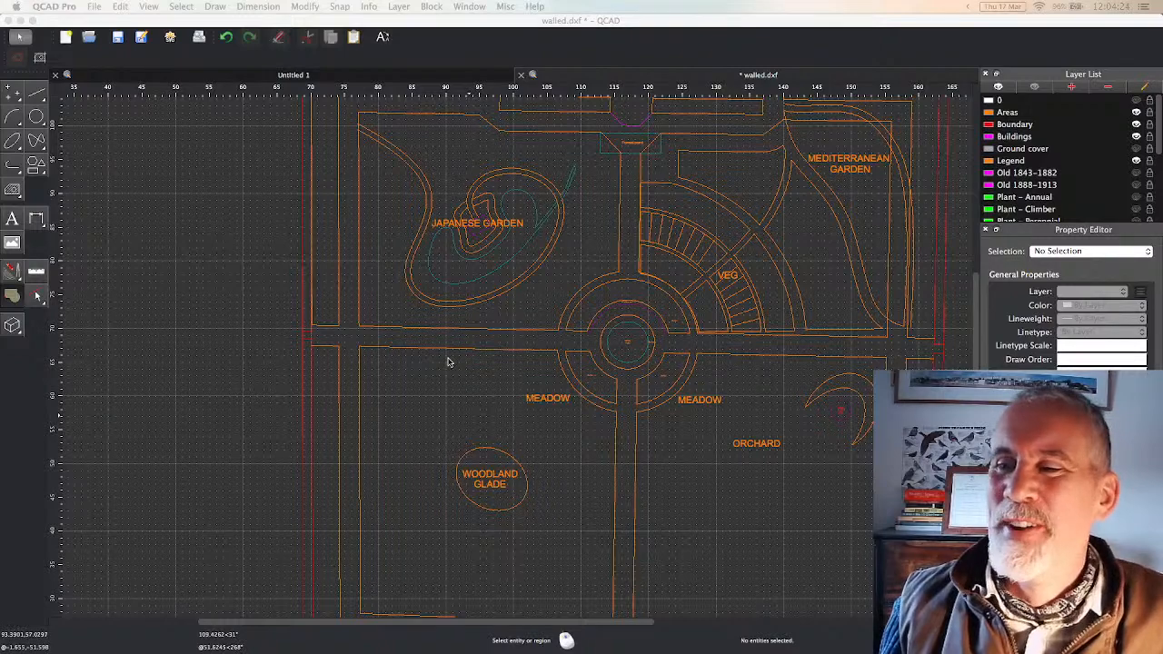
scroll(442, 350, "down", 3)
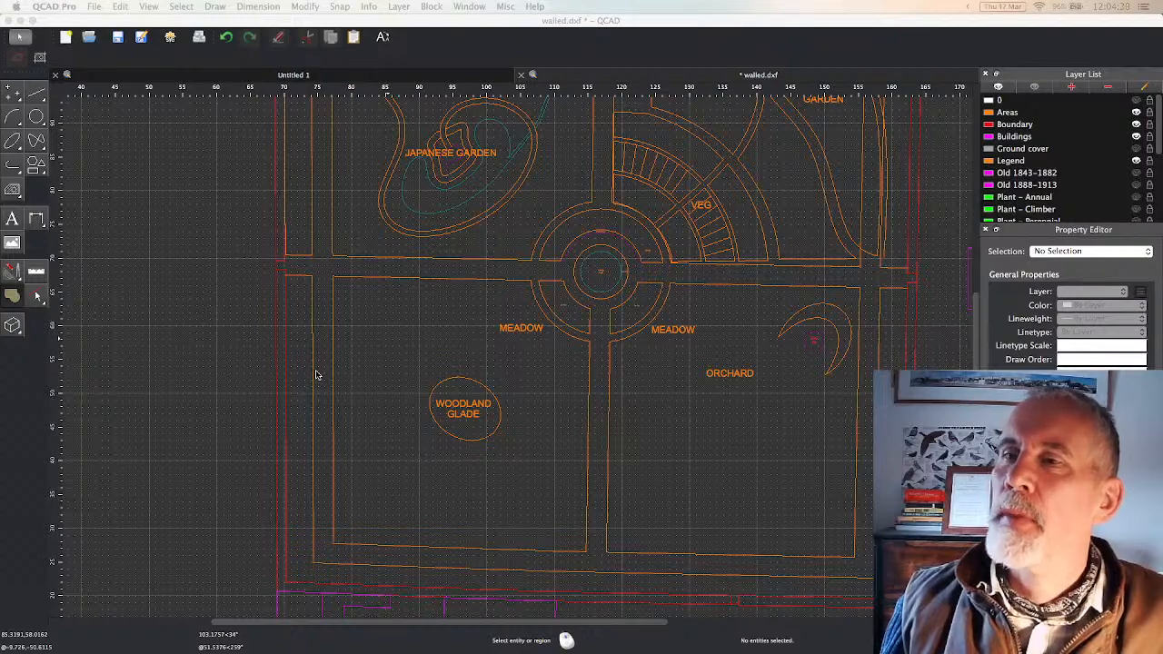
scroll(331, 404, "up", 3)
scroll(332, 404, "right", 3)
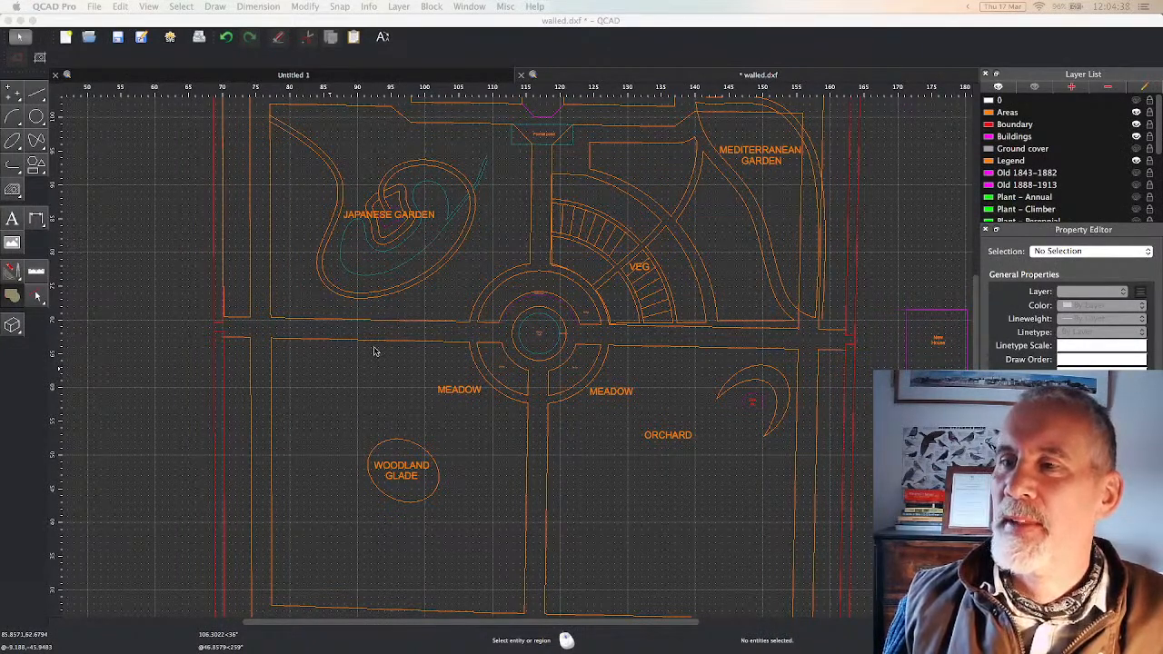
scroll(373, 352, "left", 3)
scroll(373, 352, "down", 2)
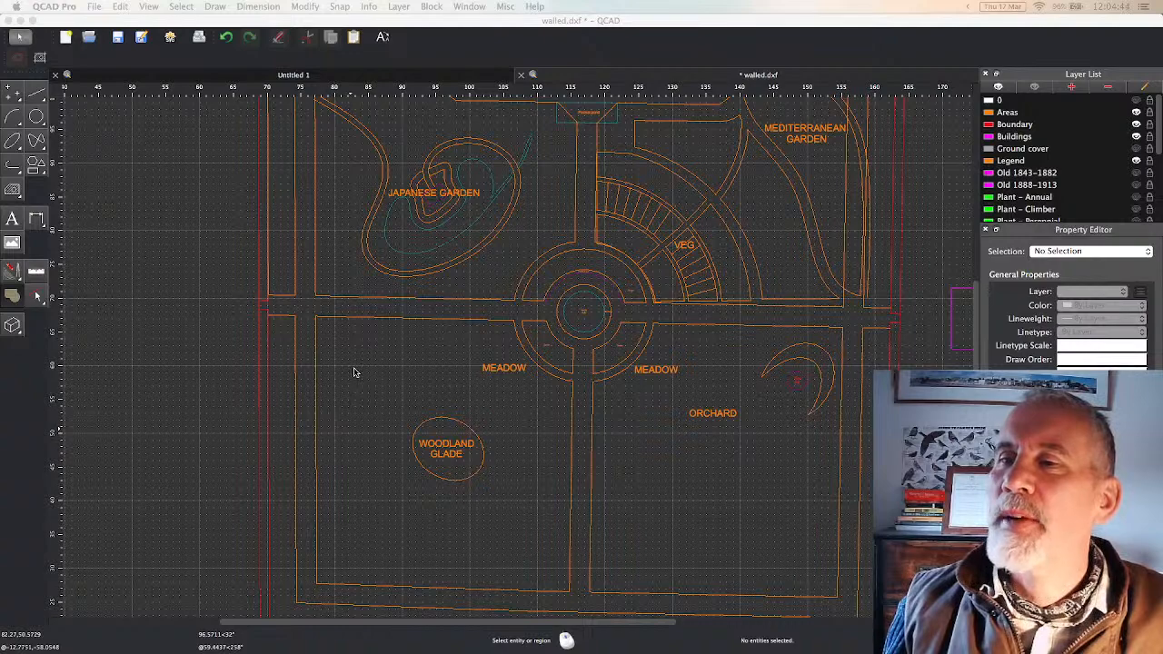
scroll(354, 372, "down", 3)
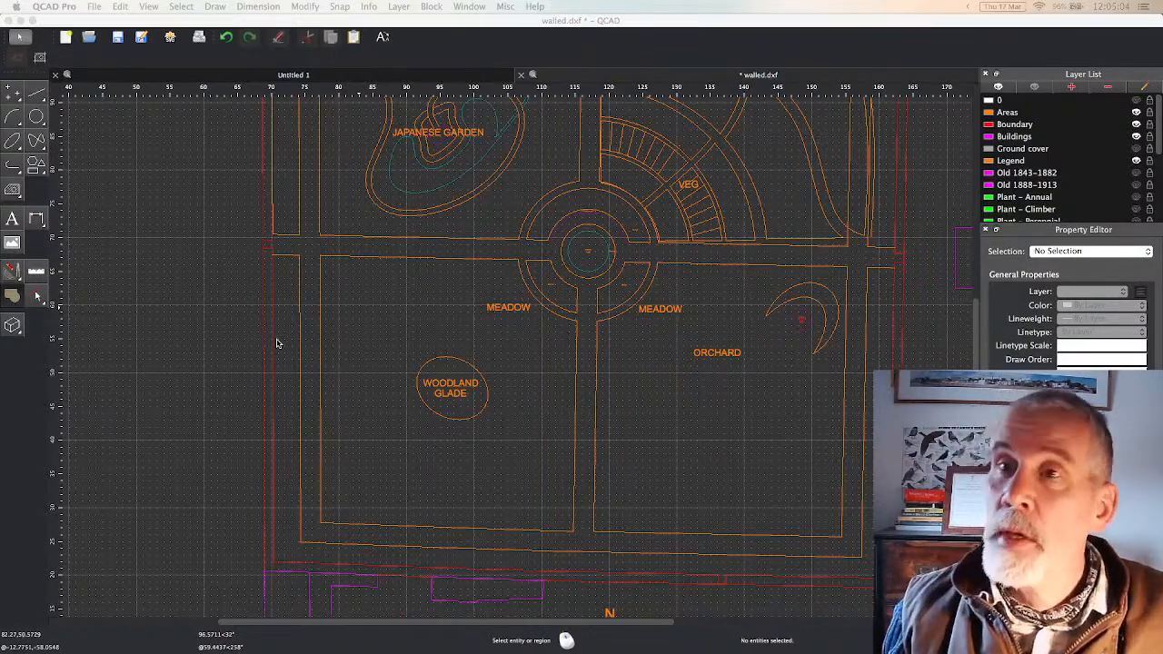
Hide the Boundary layer to check which border outlines are missing, and show it again
left_click(38, 97)
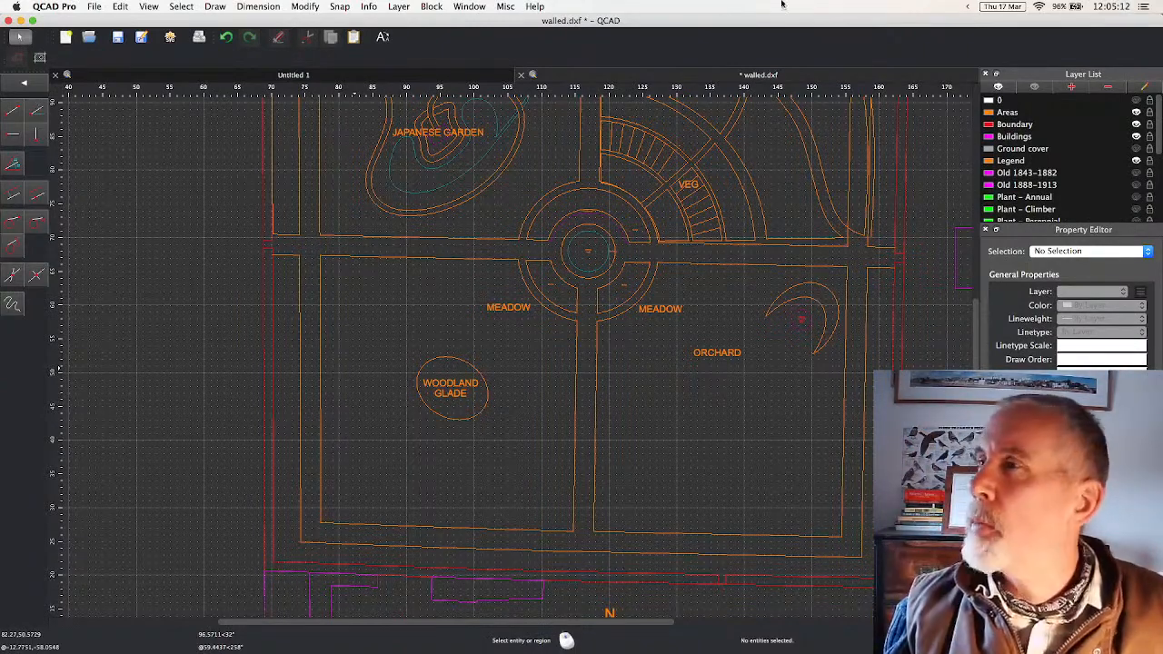
left_click(1136, 125)
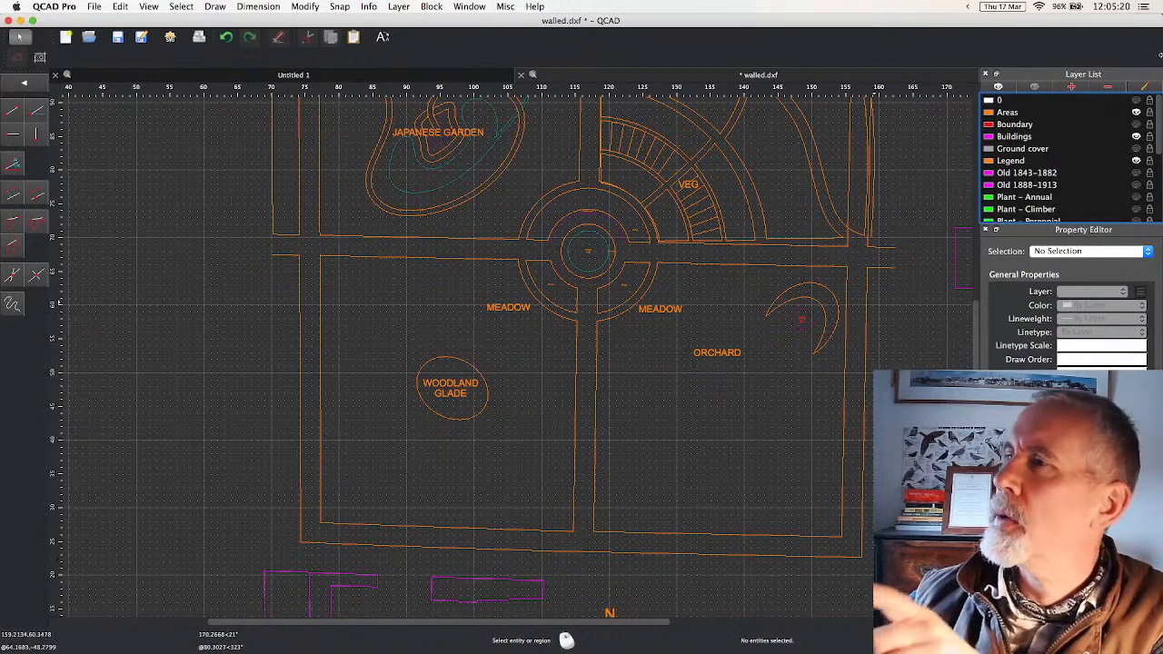
left_click(1135, 125)
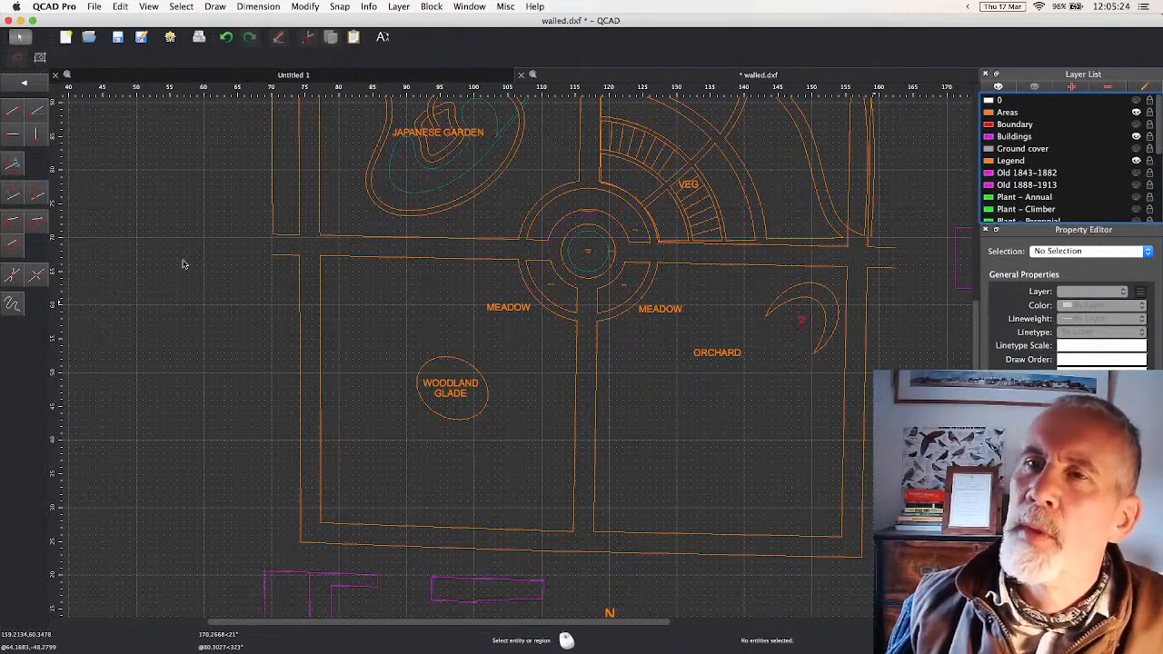
Draw connected lines along the inner wall, from the cross path's western end around both southern corners to its eastern end
left_click(13, 110)
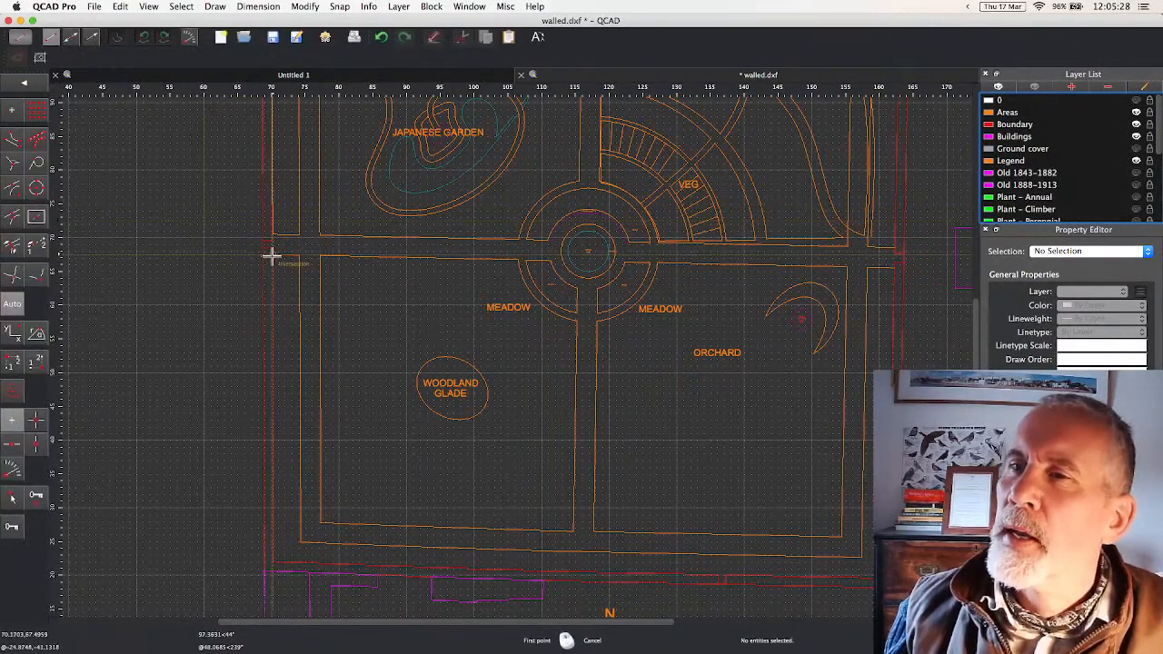
left_click(271, 257)
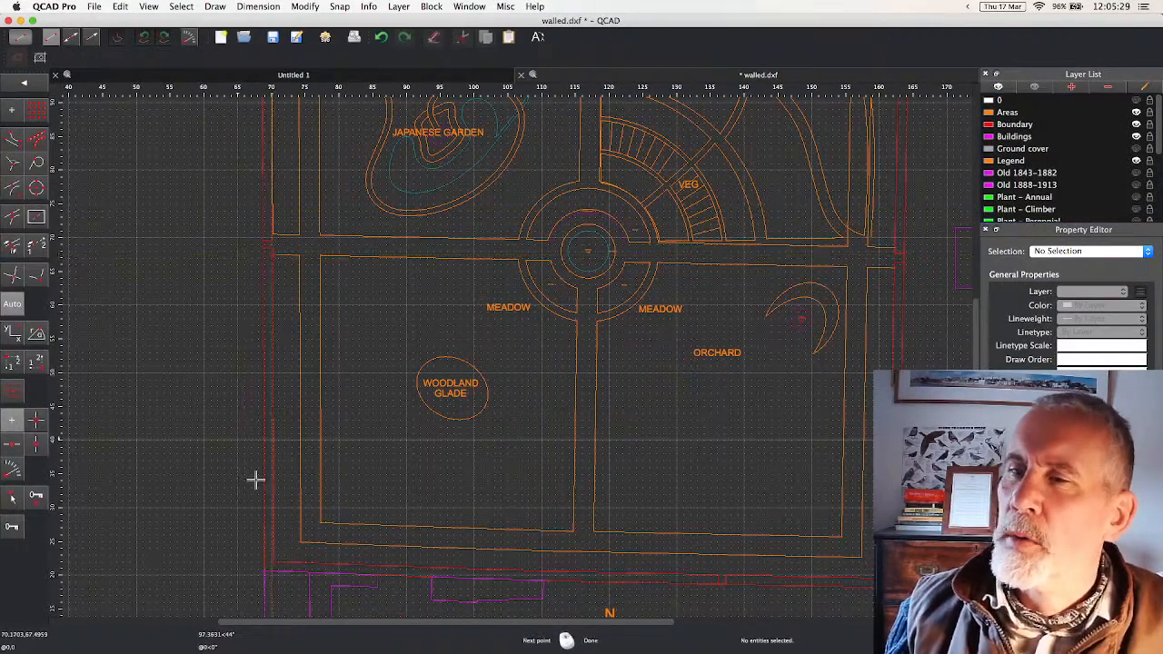
left_click(273, 571)
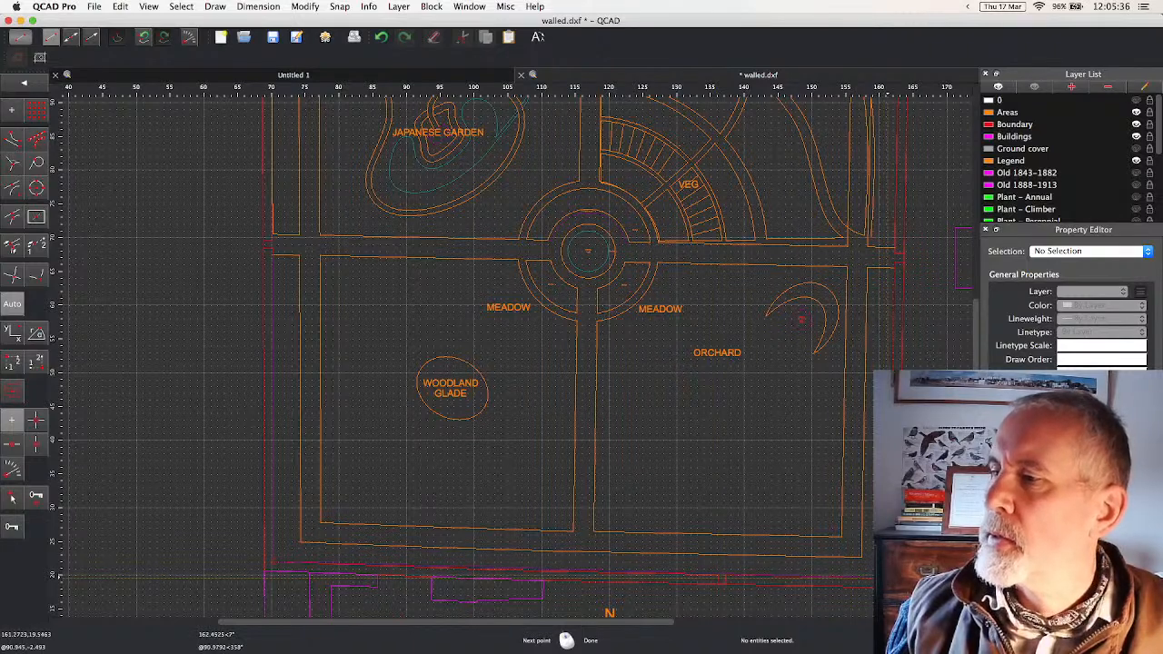
left_click(894, 270)
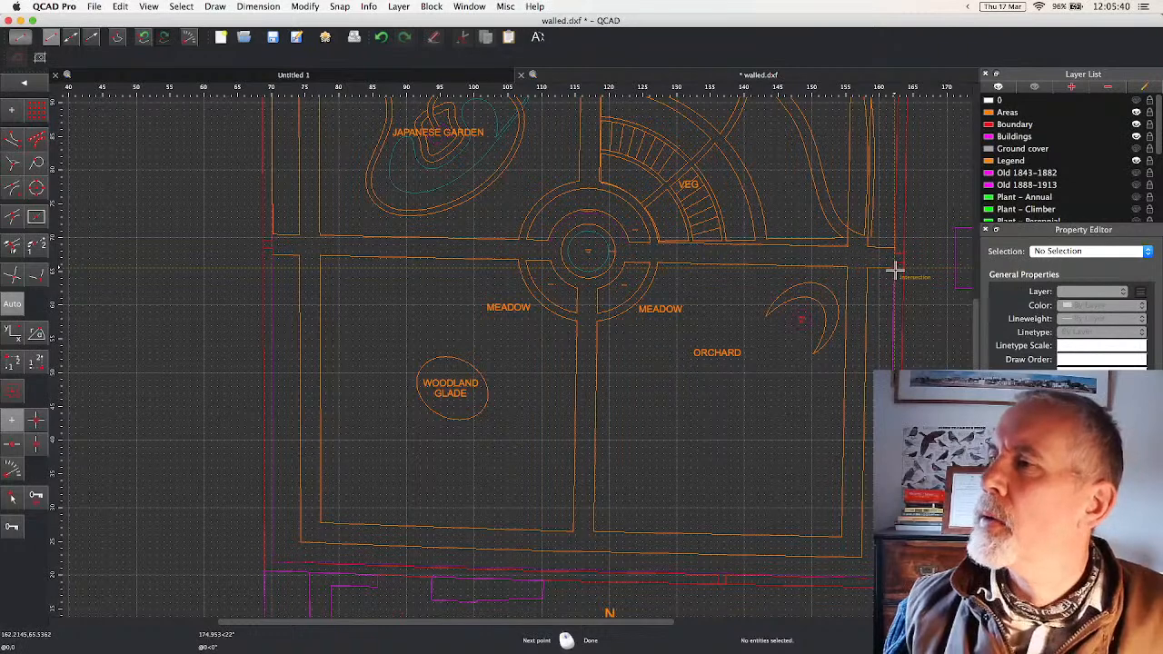
right_click(888, 305)
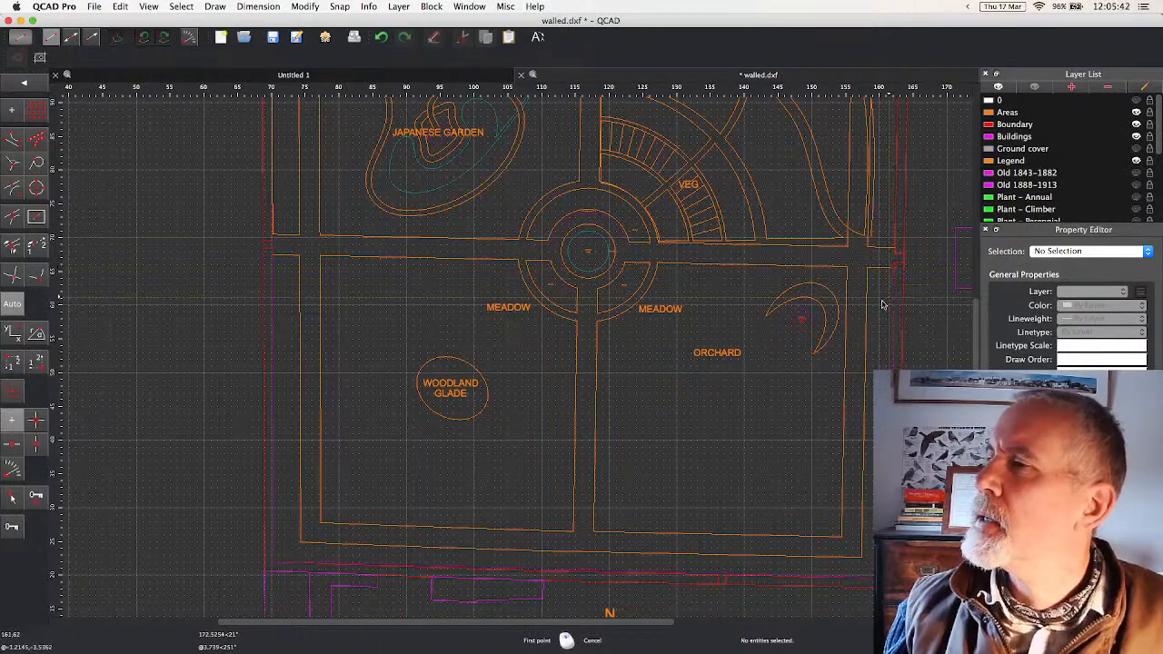
right_click(889, 308)
left_click(891, 312)
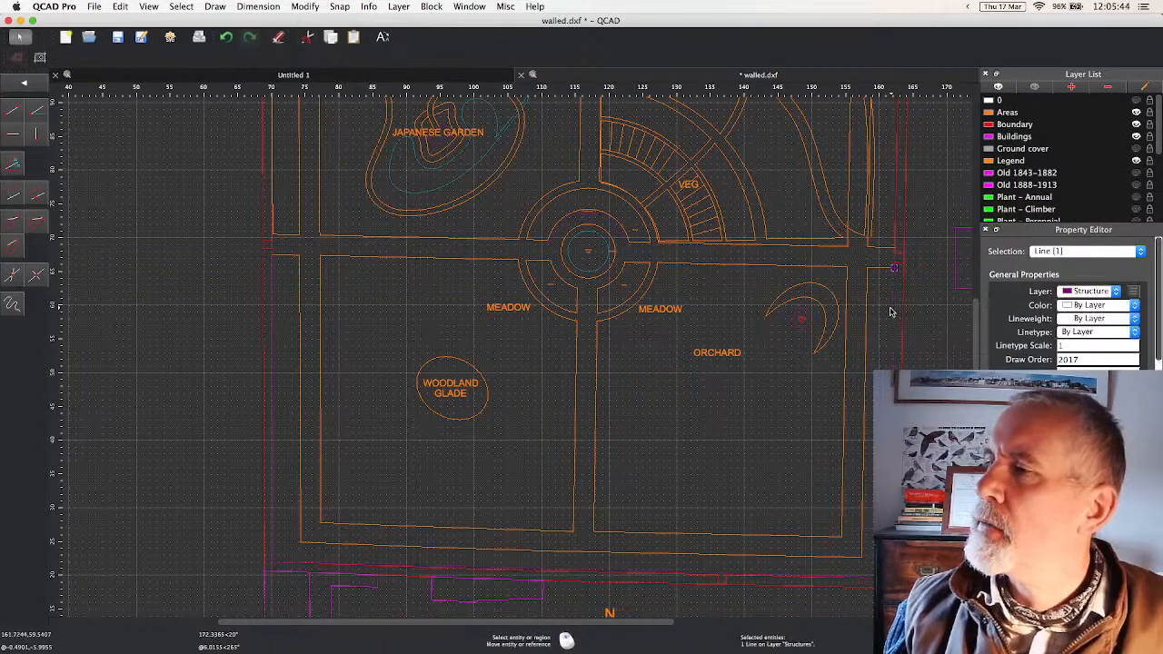
left_click(790, 573)
left_click(273, 452)
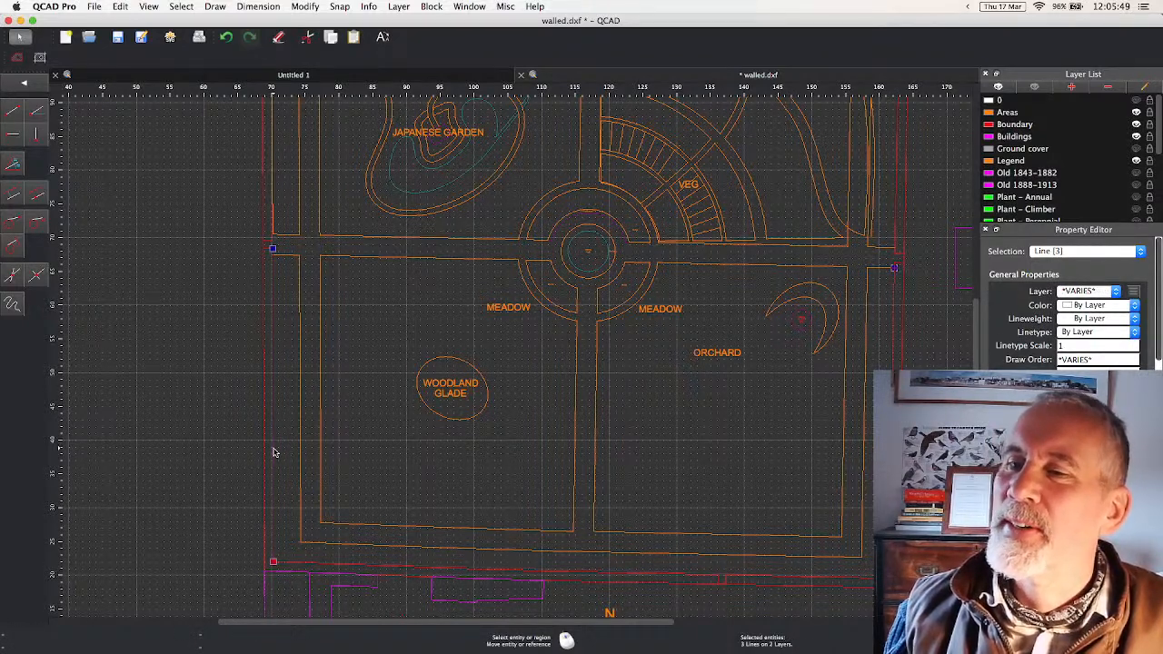
left_click(1094, 292)
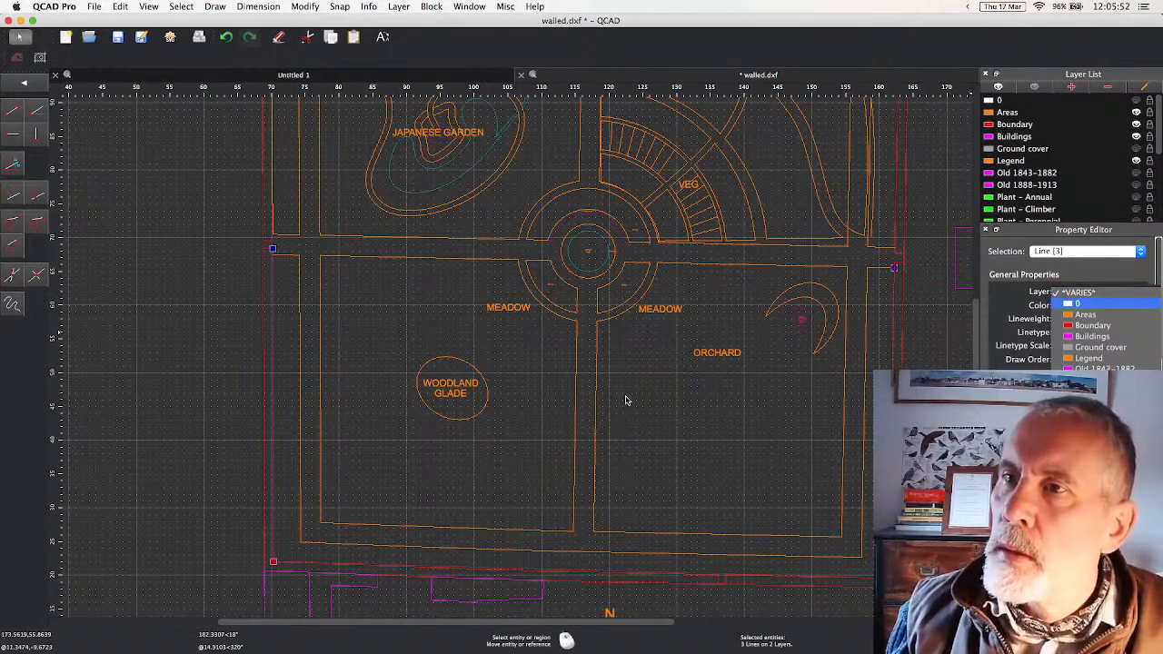
left_click(289, 476)
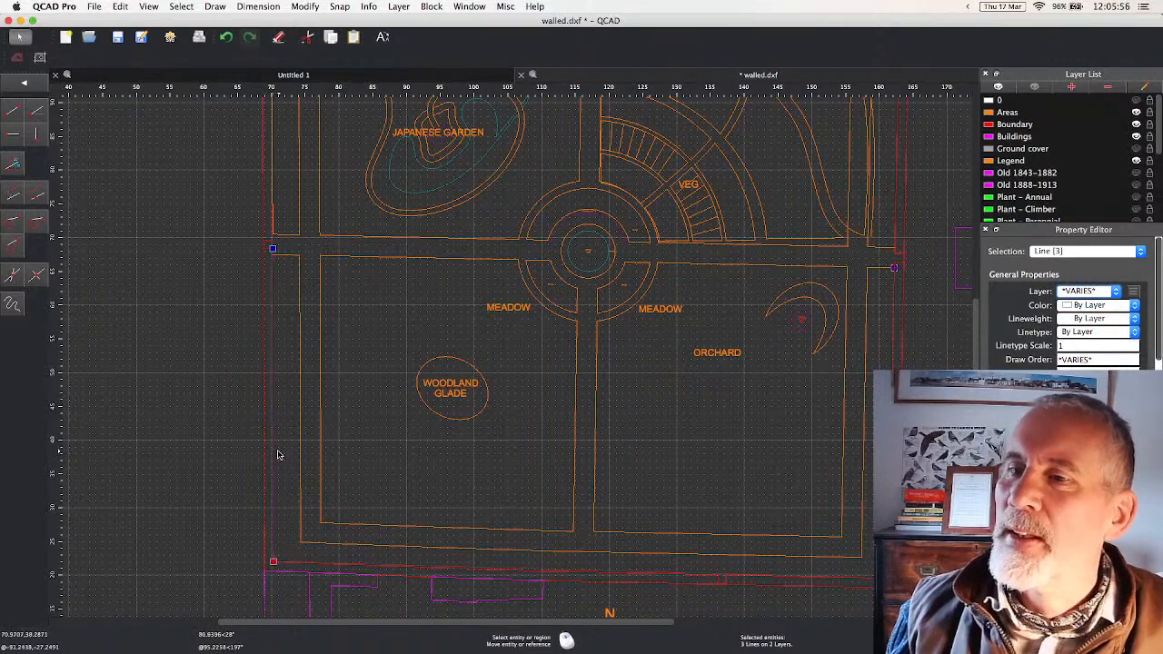
left_click(273, 456)
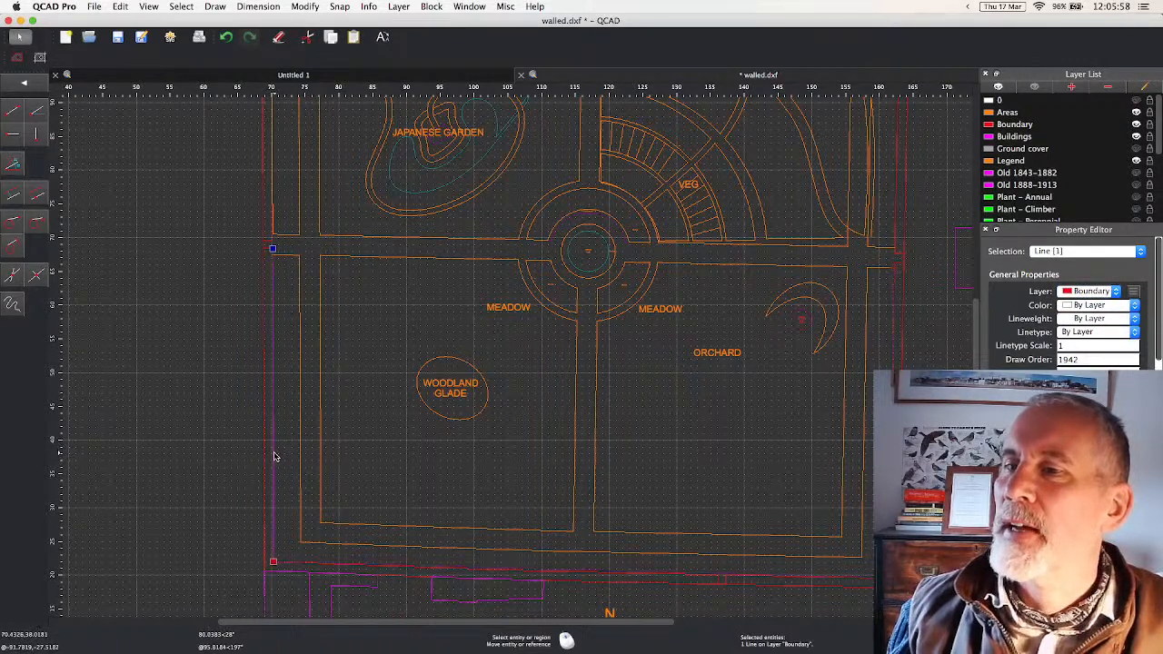
key("Escape")
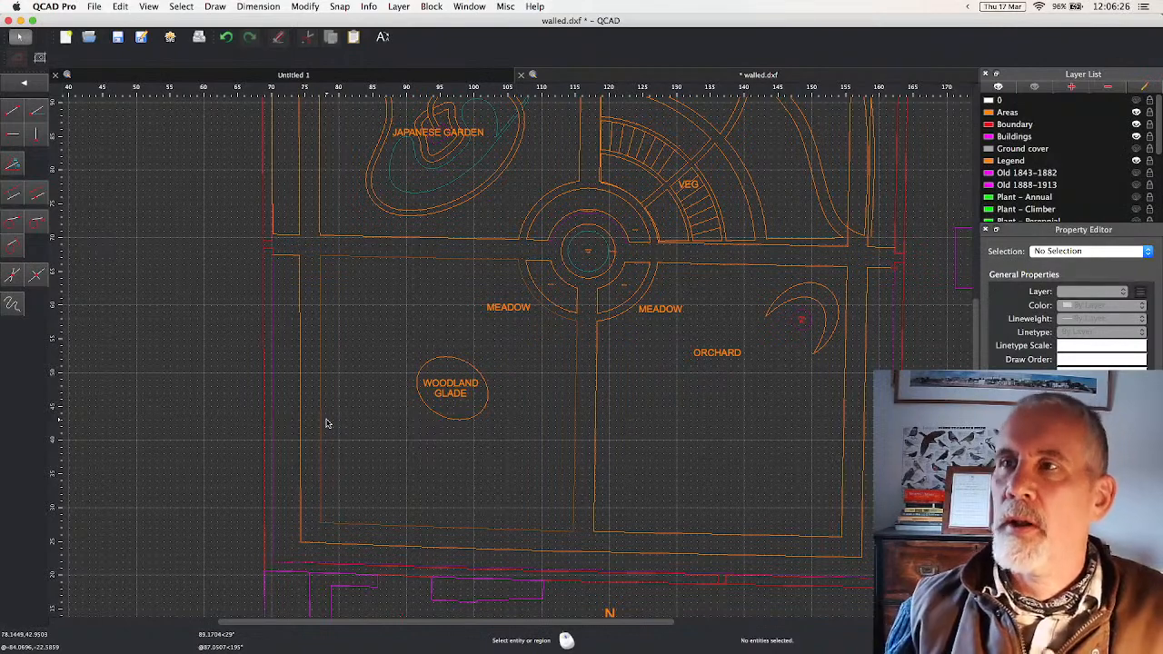
Turn off all layers and make only the Structures layer visible
left_click(400, 6)
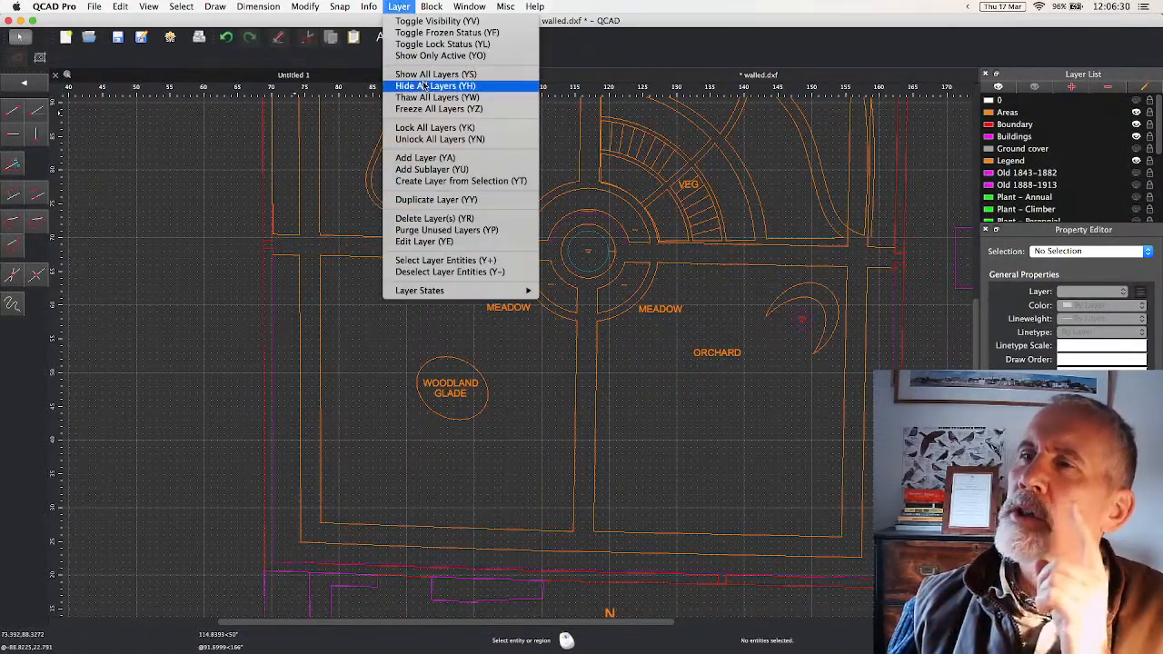
left_click(432, 109)
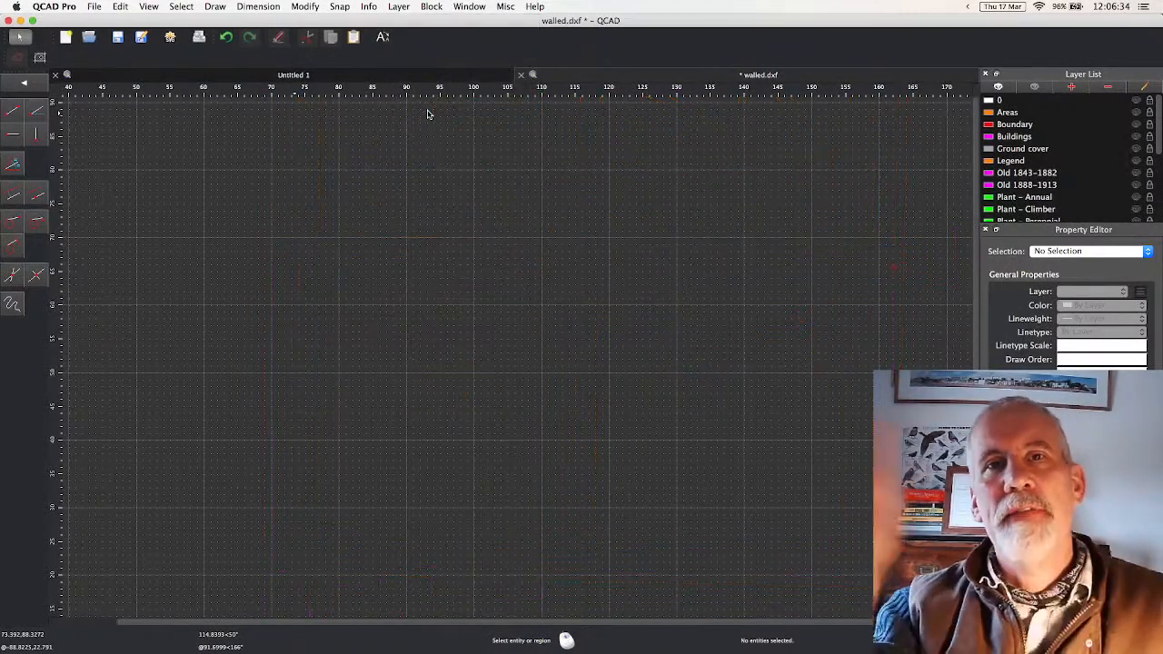
scroll(1107, 182, "down", 4)
left_click(1135, 213)
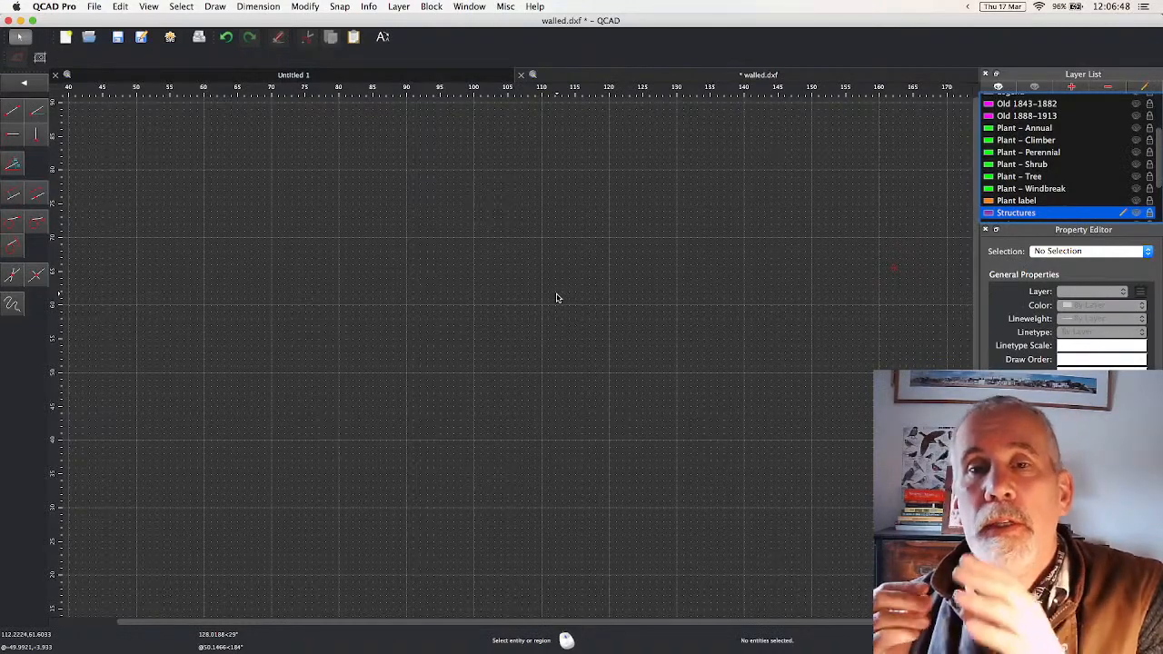
left_click(1136, 213)
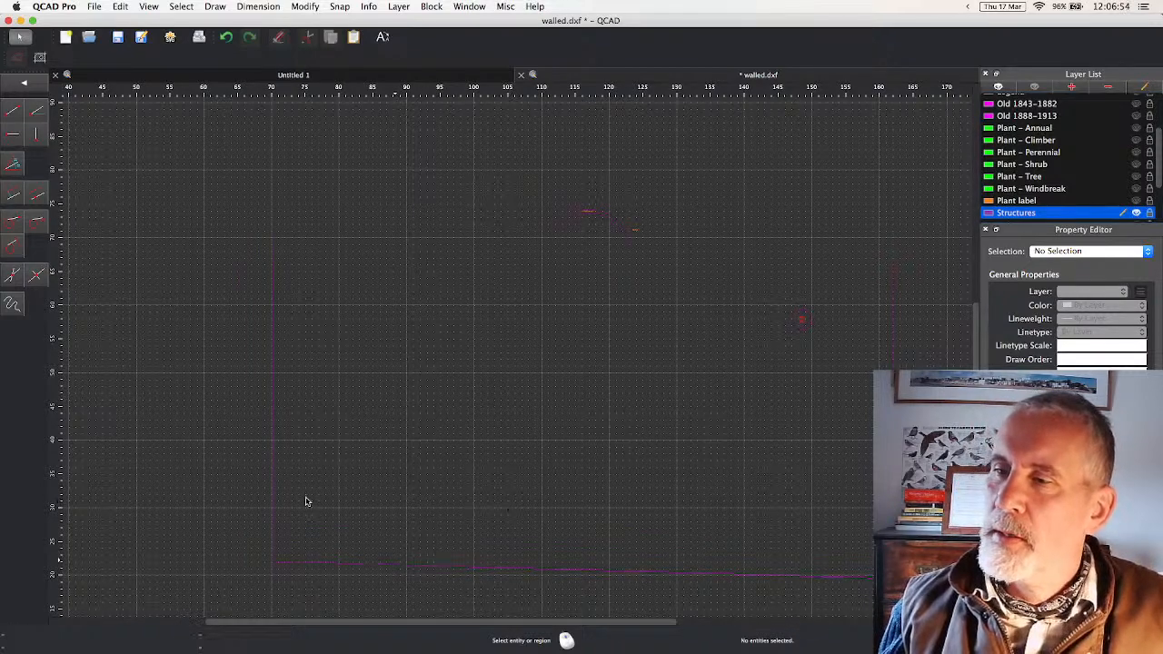
Move the three lines along the western, southern and eastern walls from the Structures layer to the Areas layer
left_click(272, 466)
left_click(273, 444)
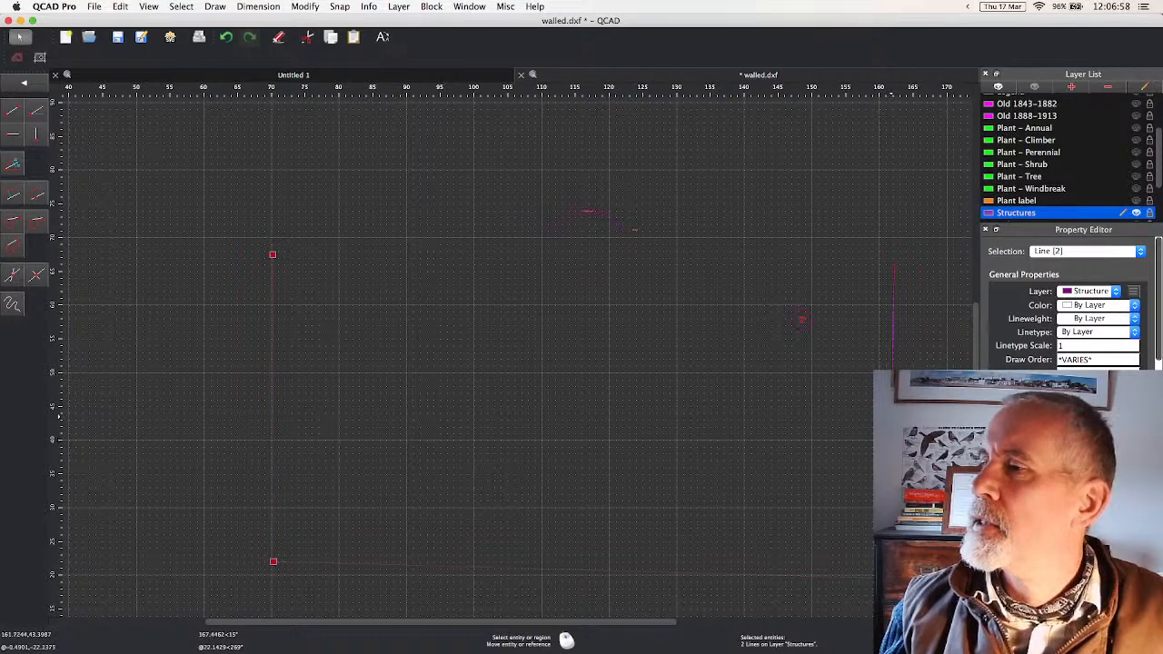
left_click(893, 420)
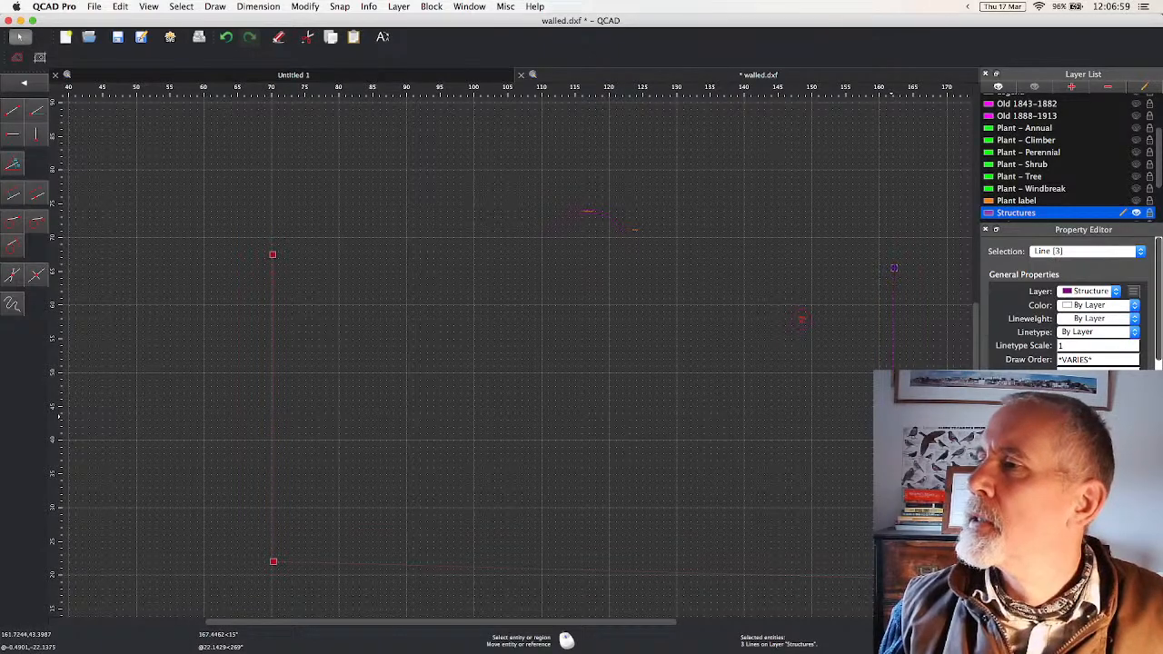
left_click(1082, 292)
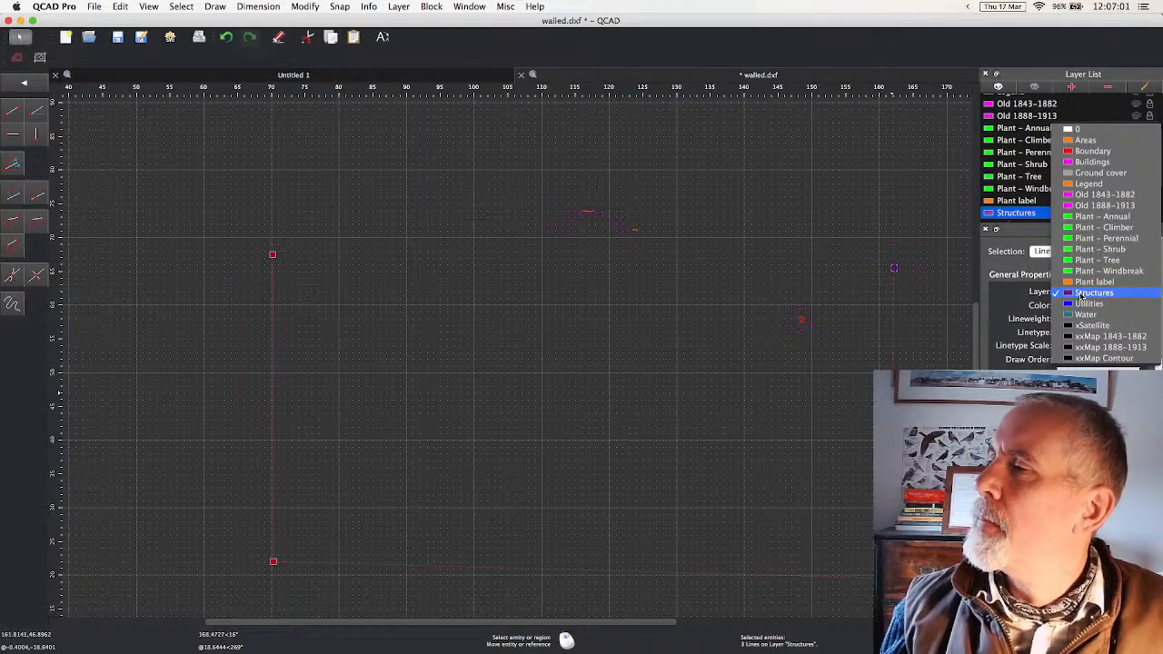
left_click(1108, 142)
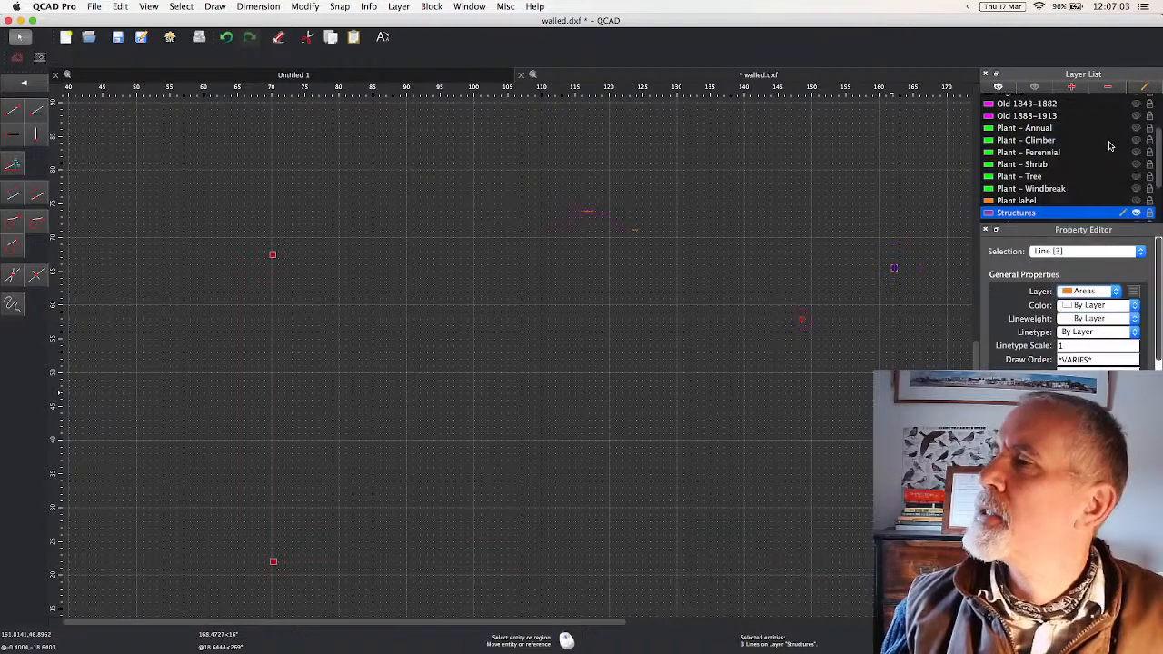
left_click(903, 314)
Hide the Structures layer and show the Areas layer
left_click(1136, 213)
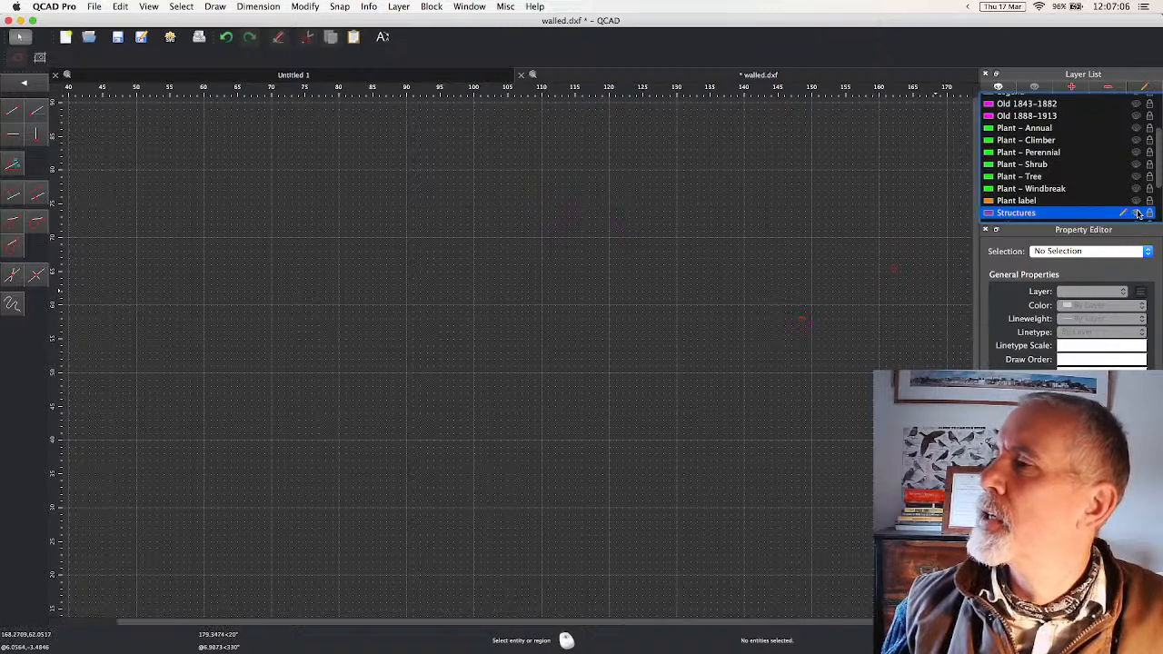
scroll(1118, 164, "up", 3)
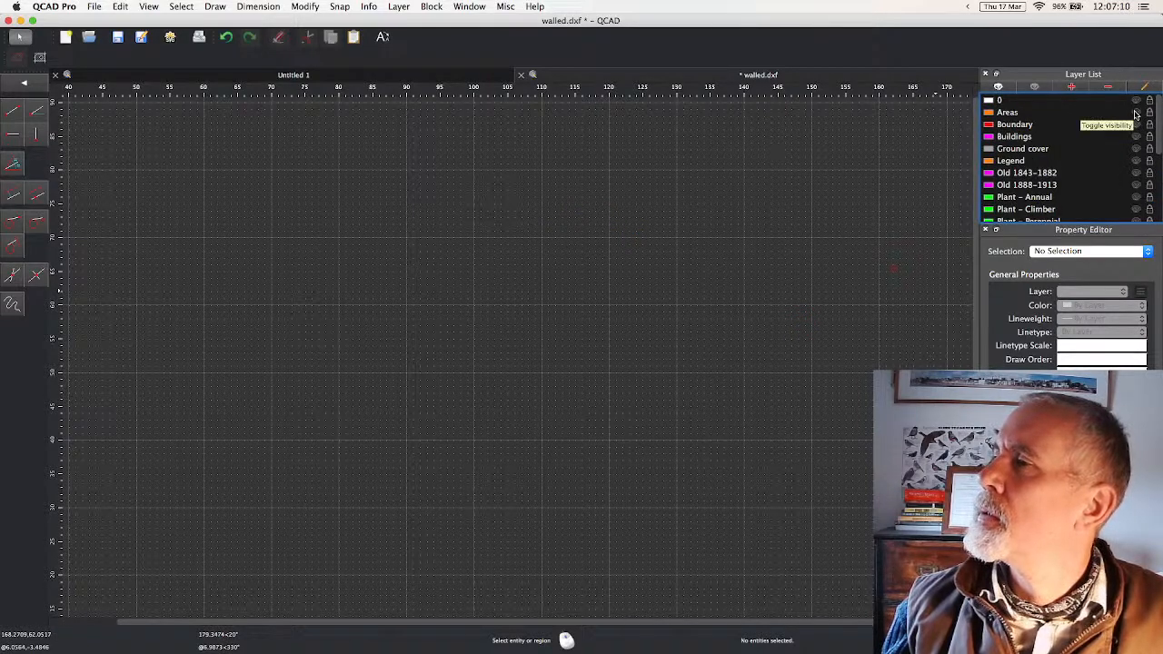
left_click(1136, 113)
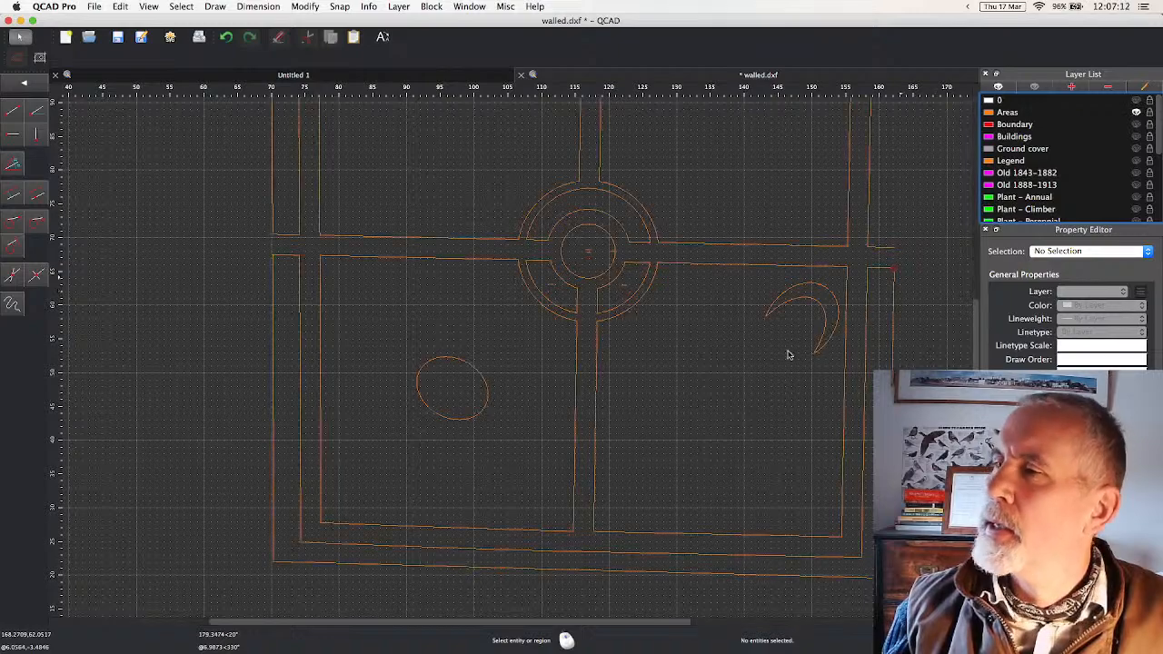
Select individual lines around the western and southern borders to examine how their outlines are divided into segments
left_click(283, 566)
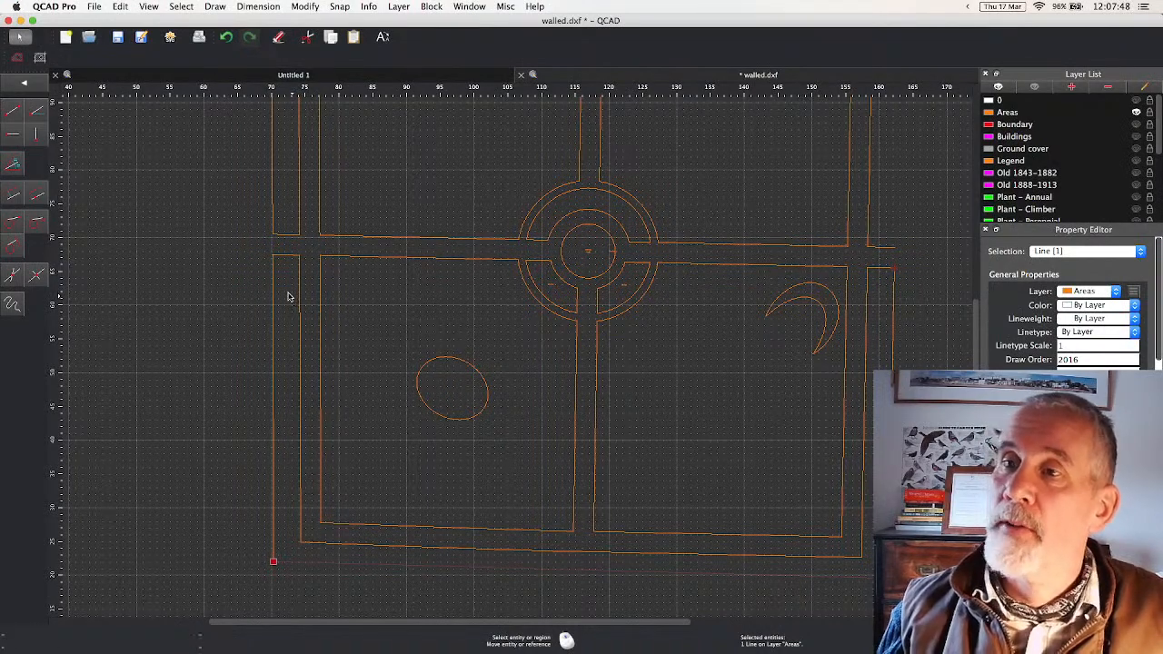
key("Escape")
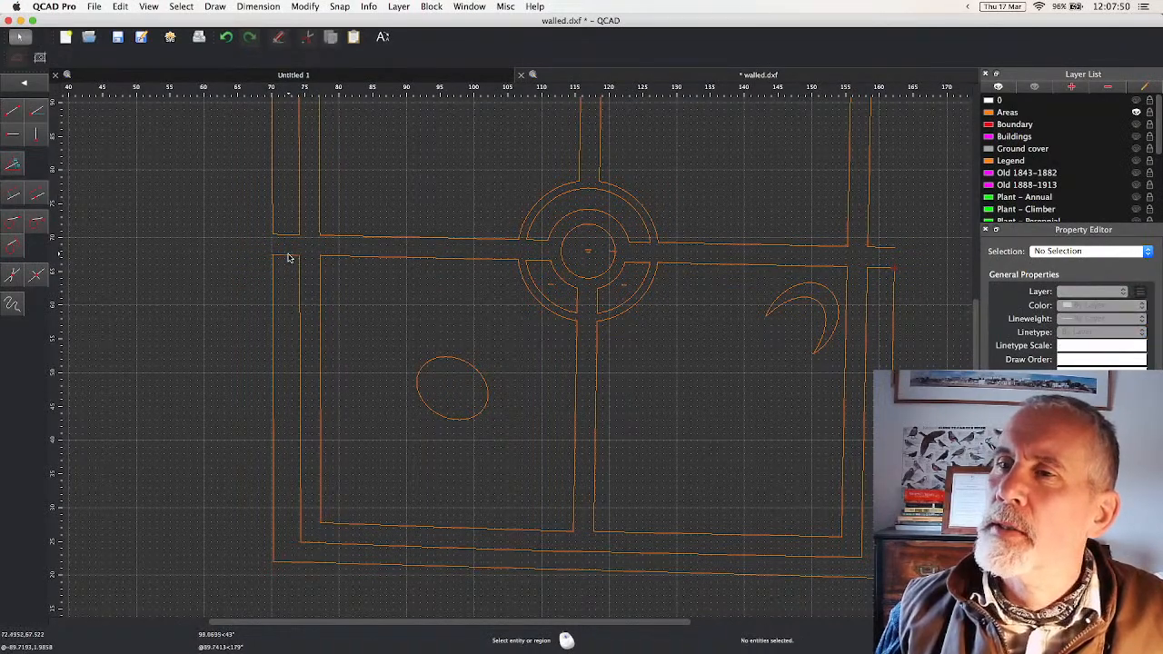
double_click(287, 257)
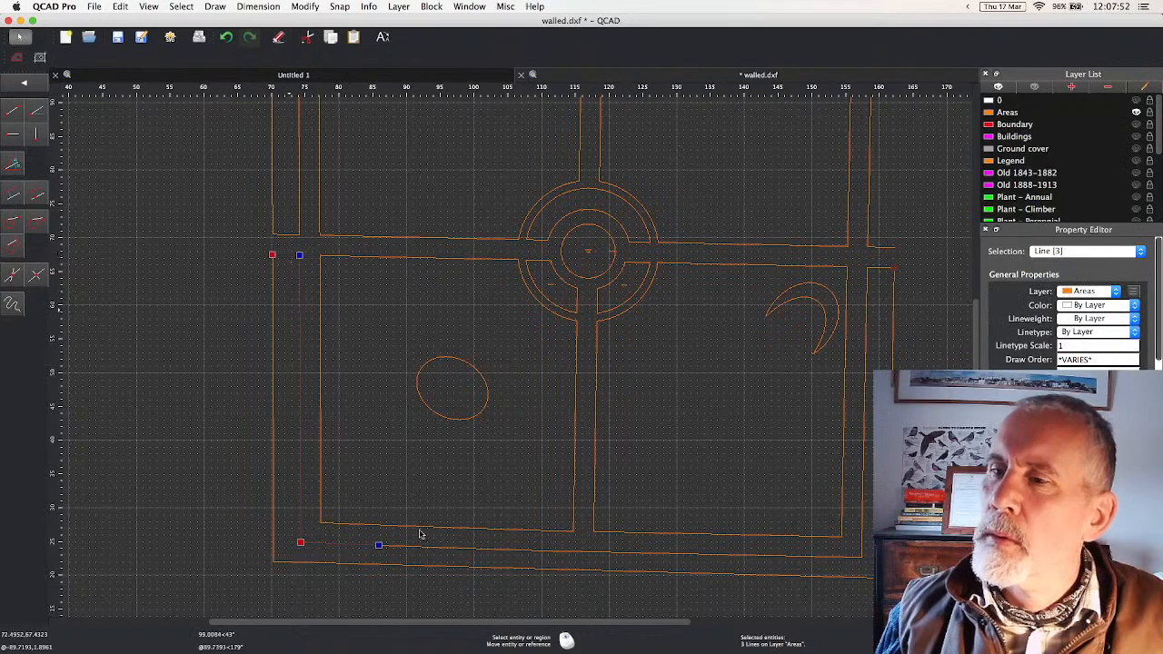
left_click(447, 549)
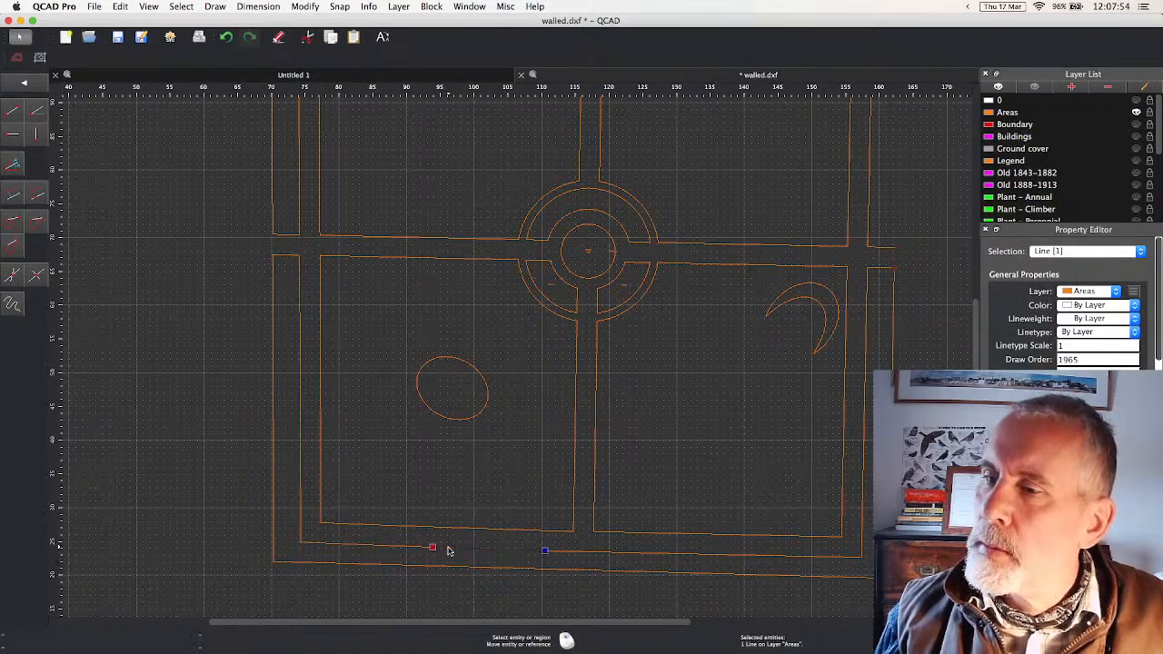
left_click(381, 564)
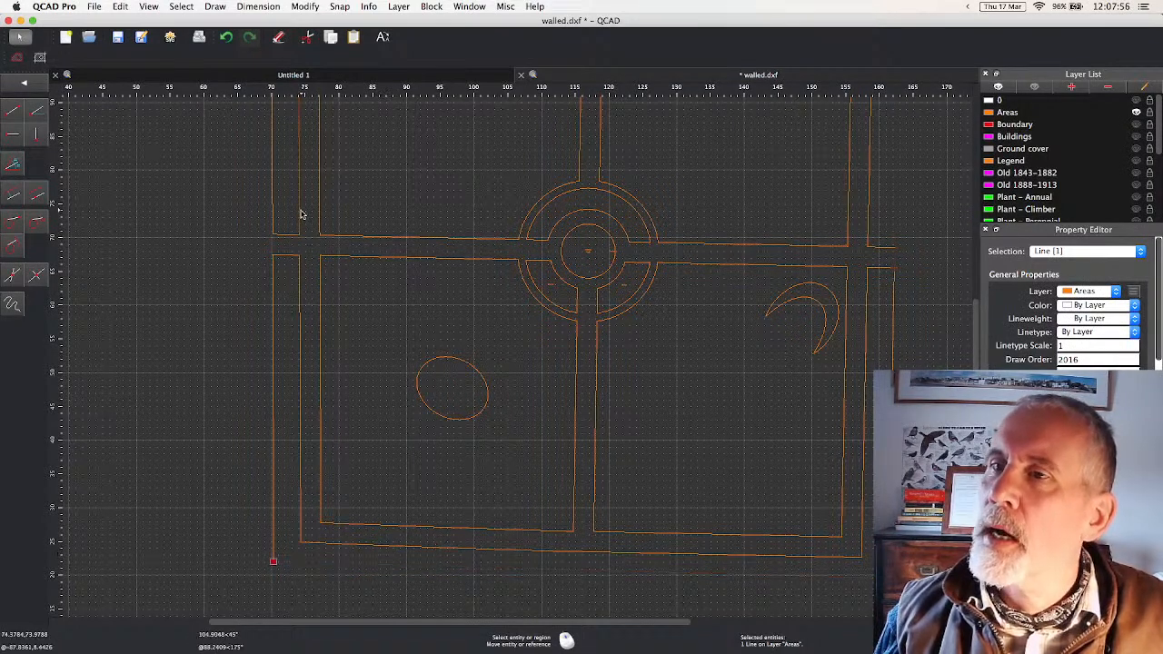
scroll(301, 212, "up", 1)
mouse_move(310, 210)
middle_mouse_down()
mouse_move(307, 545)
mouse_move(311, 529)
middle_mouse_up()
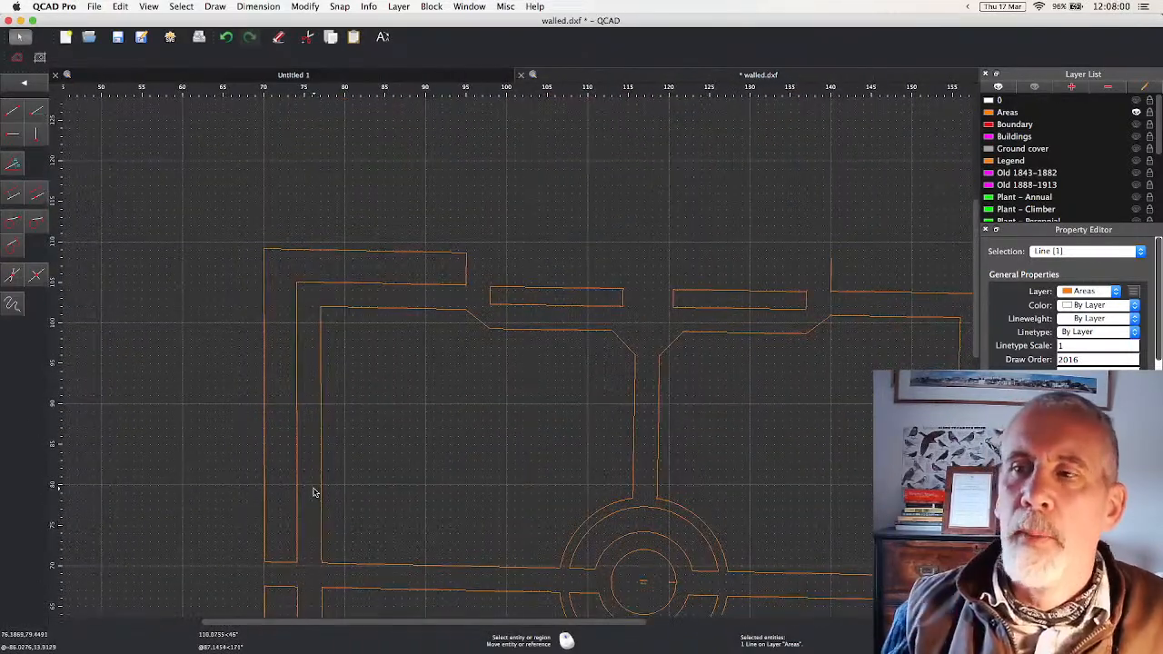
Select the six connected lines outlining the L-shaped northwestern border bed and convert them into one polyline using Polyline from Selection
left_click(295, 391)
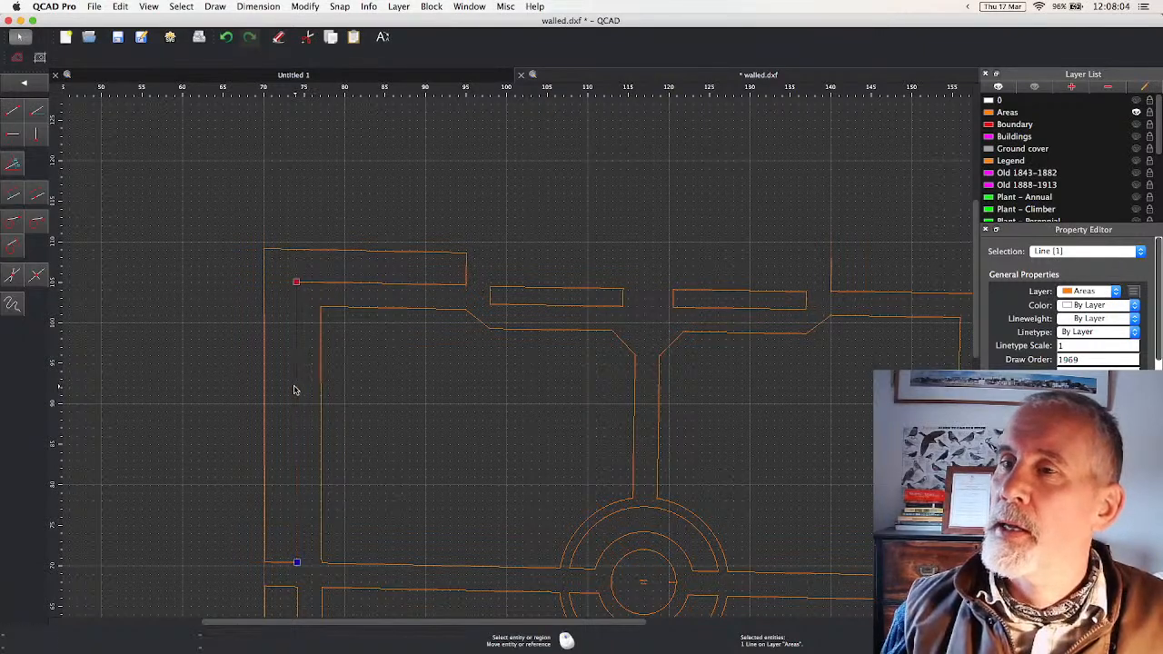
left_click(339, 283)
double_click(339, 283)
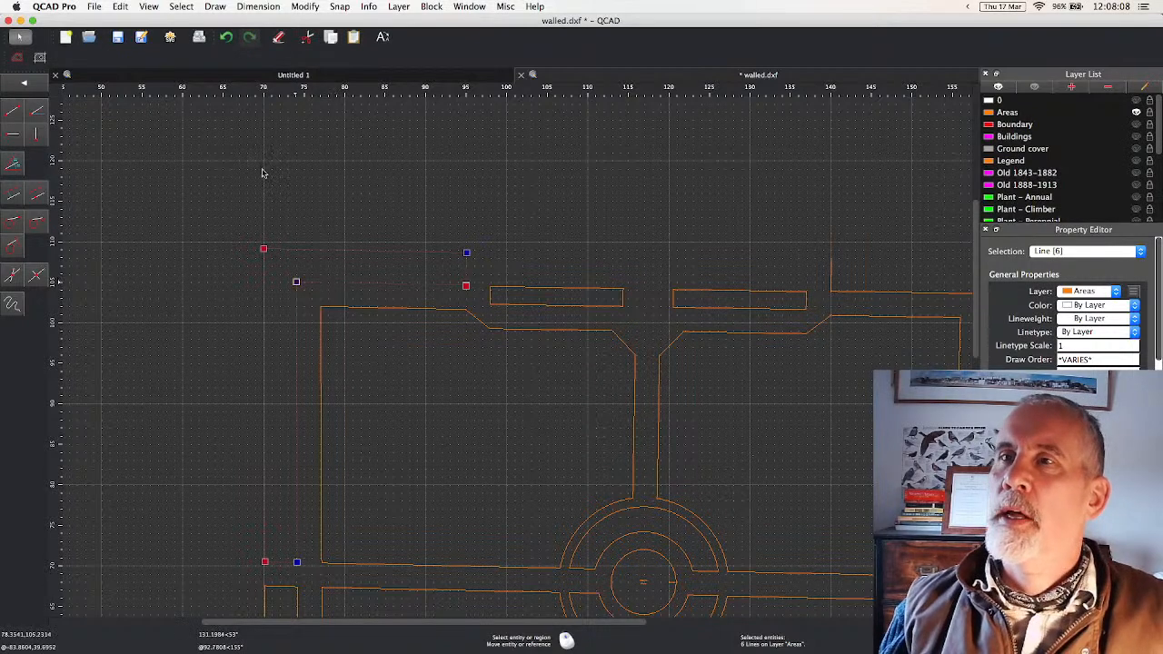
left_click(309, 7)
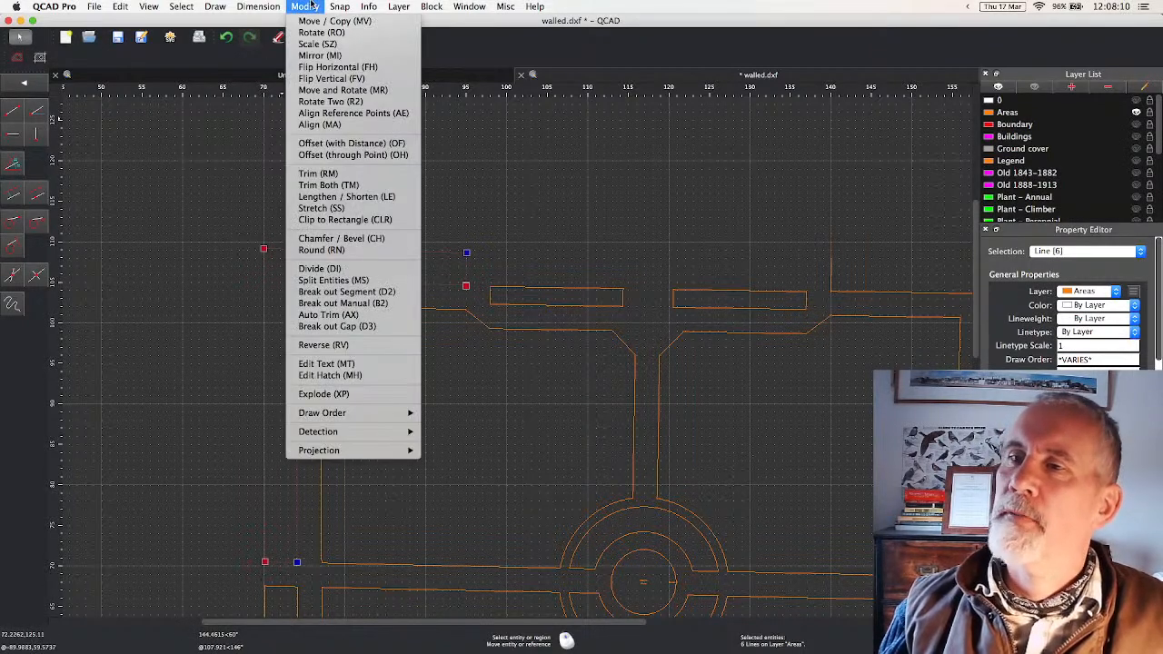
mouse_move(211, 7)
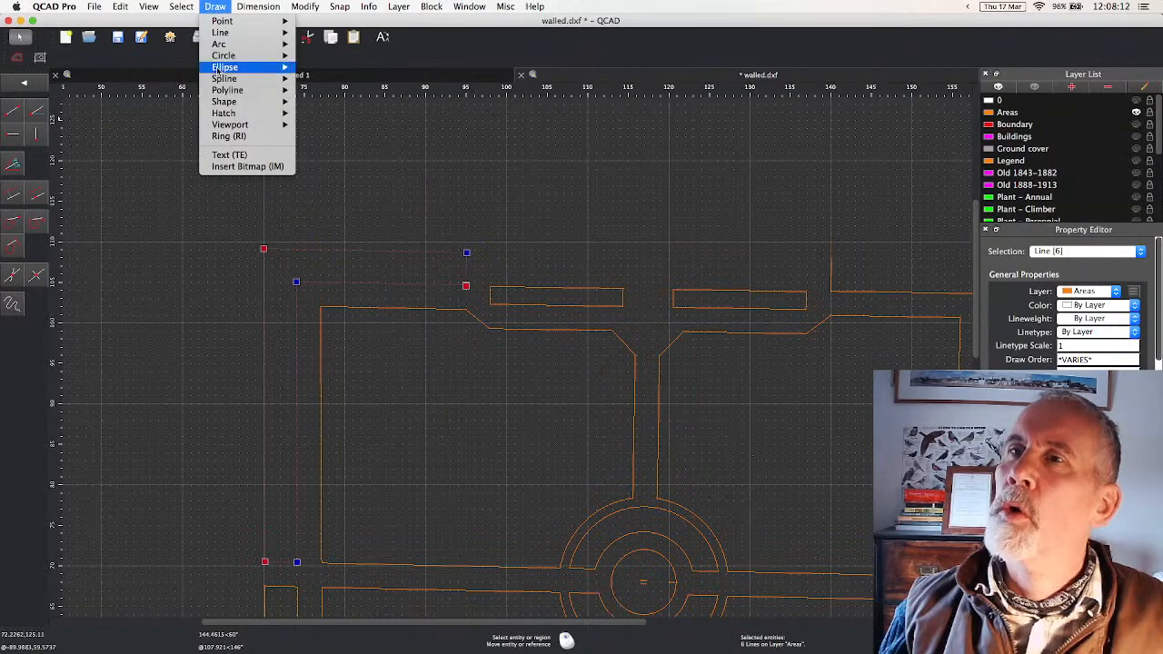
mouse_move(220, 91)
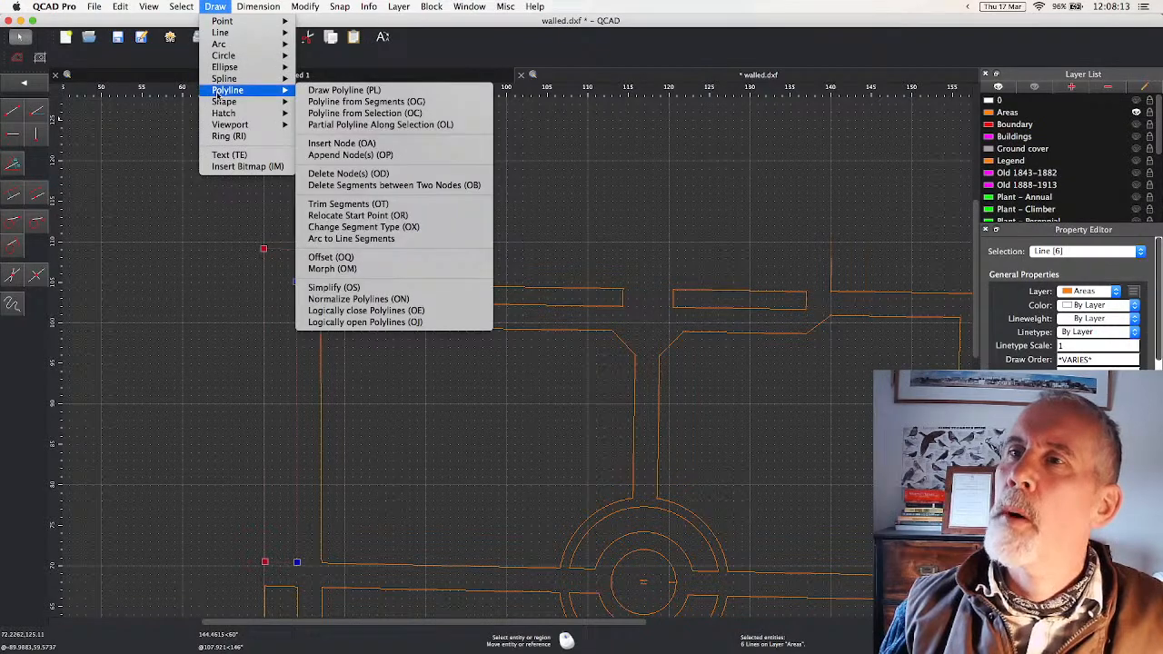
left_click(398, 115)
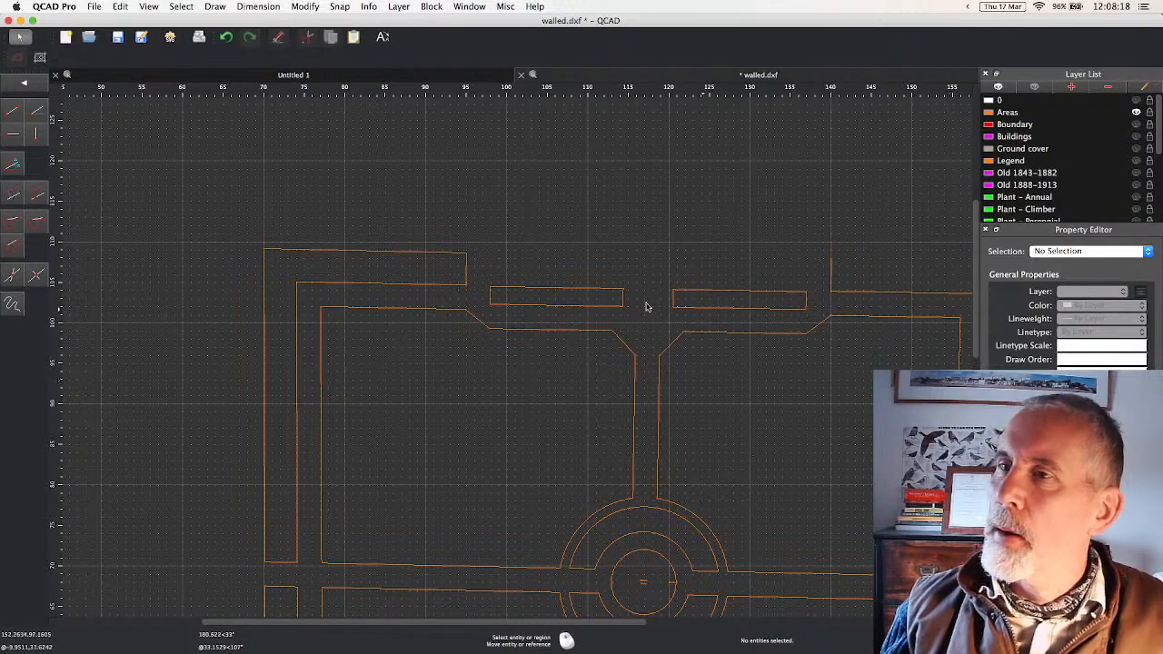
Select the northwestern border bed's polyline, examine its length properties, and clear the selection
left_click(403, 258)
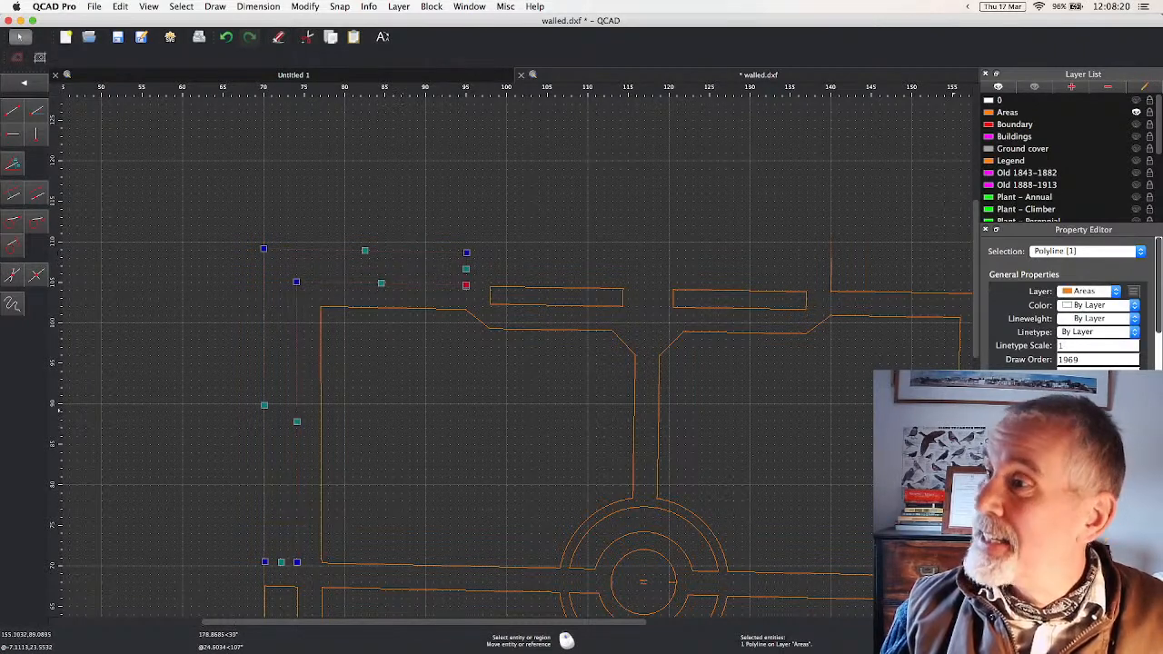
scroll(1068, 300, "down", 2)
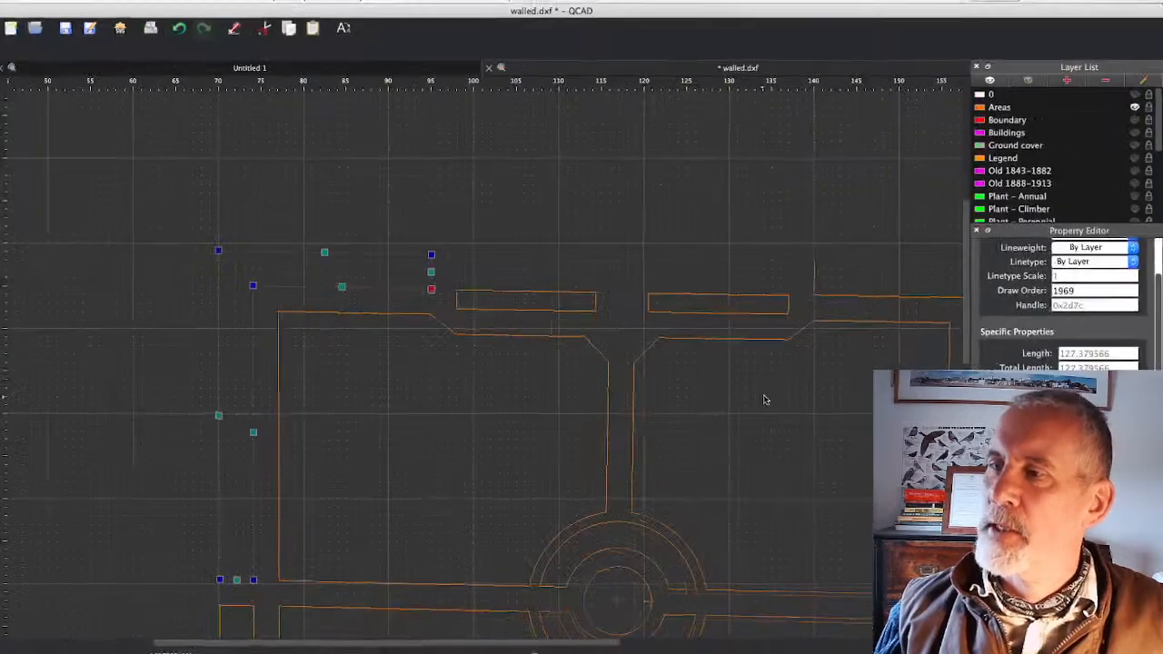
key("Escape")
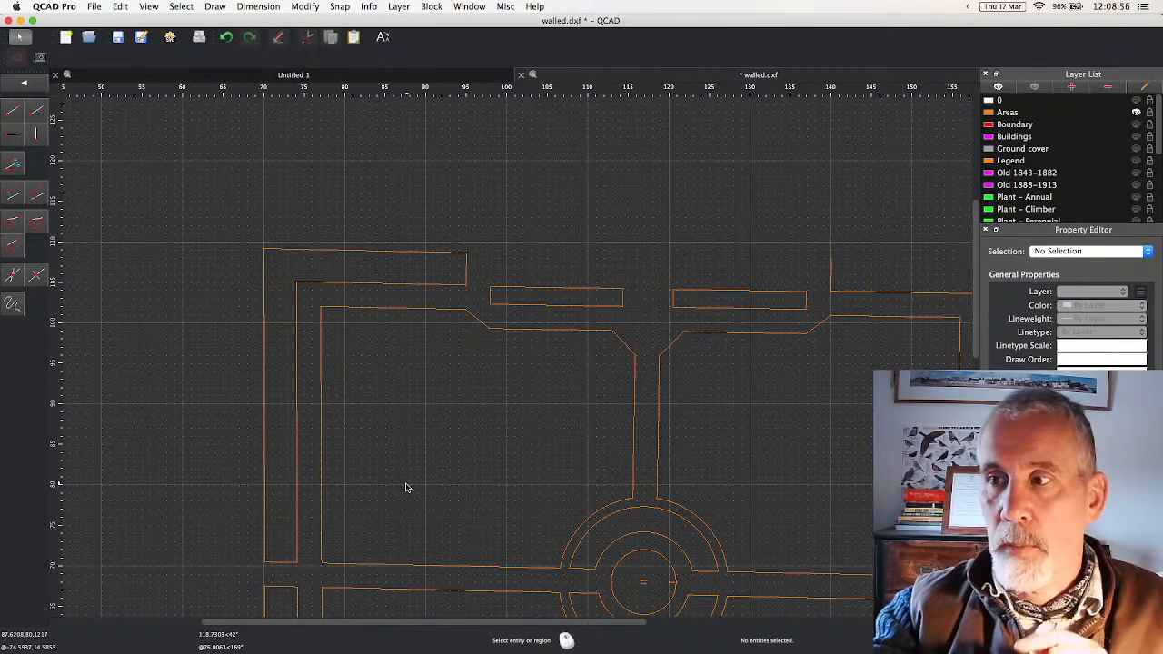
Thaw all layers of the walled garden drawing
mouse_move(406, 488)
middle_mouse_down()
mouse_move(415, 212)
mouse_move(291, 334)
middle_mouse_up()
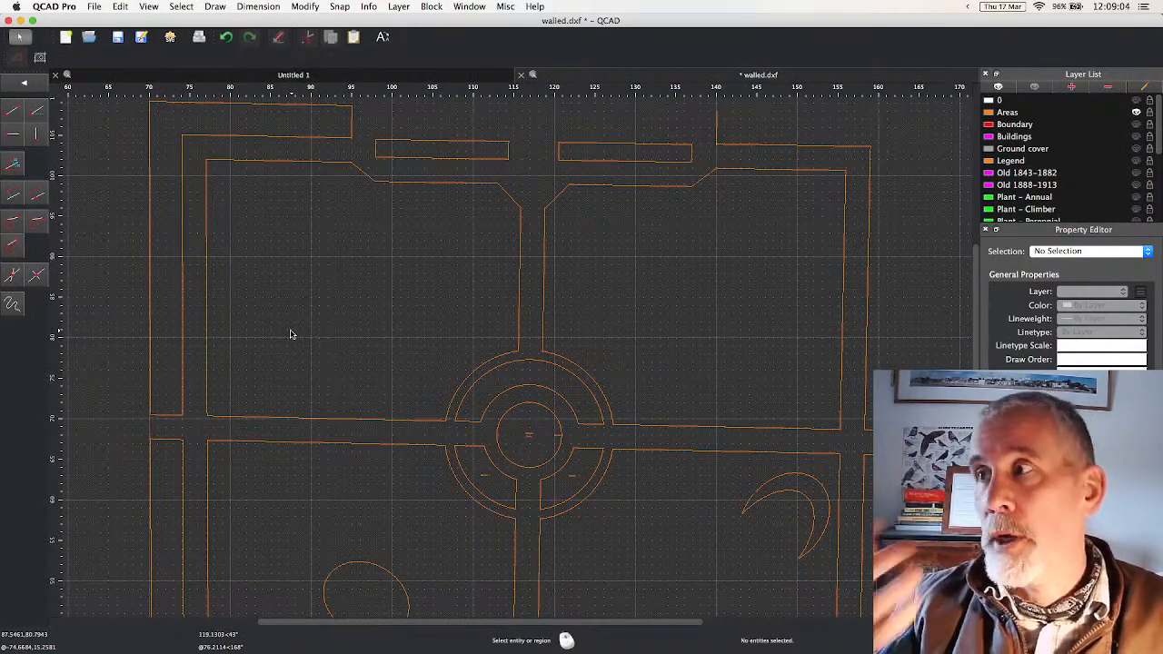
left_click(401, 7)
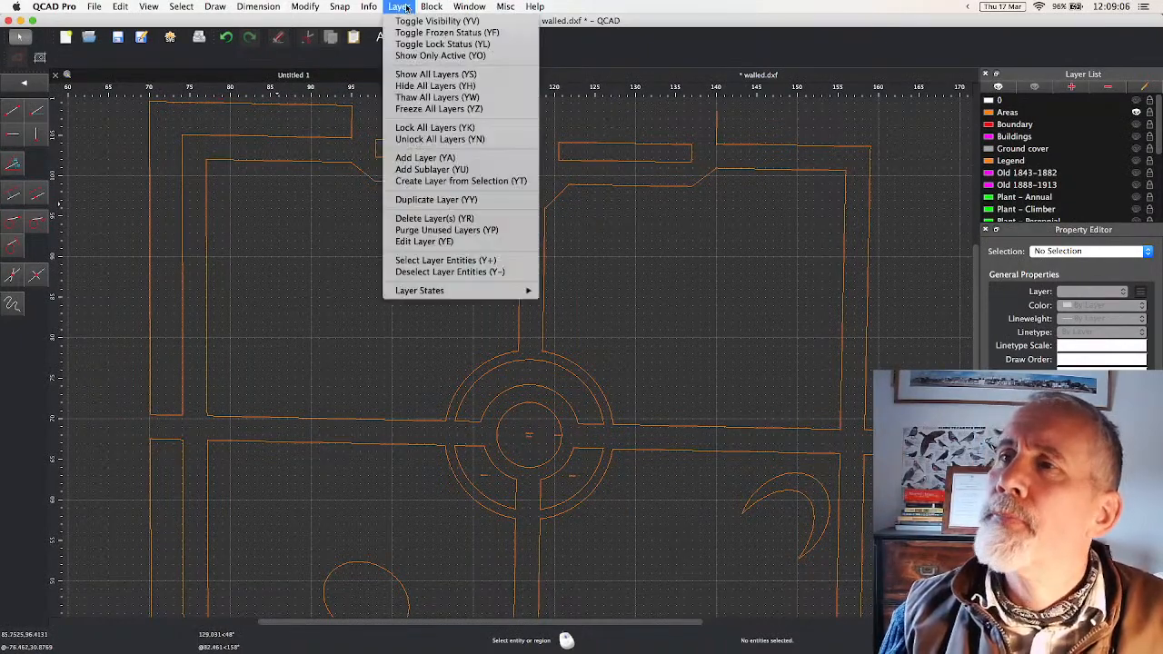
left_click(445, 97)
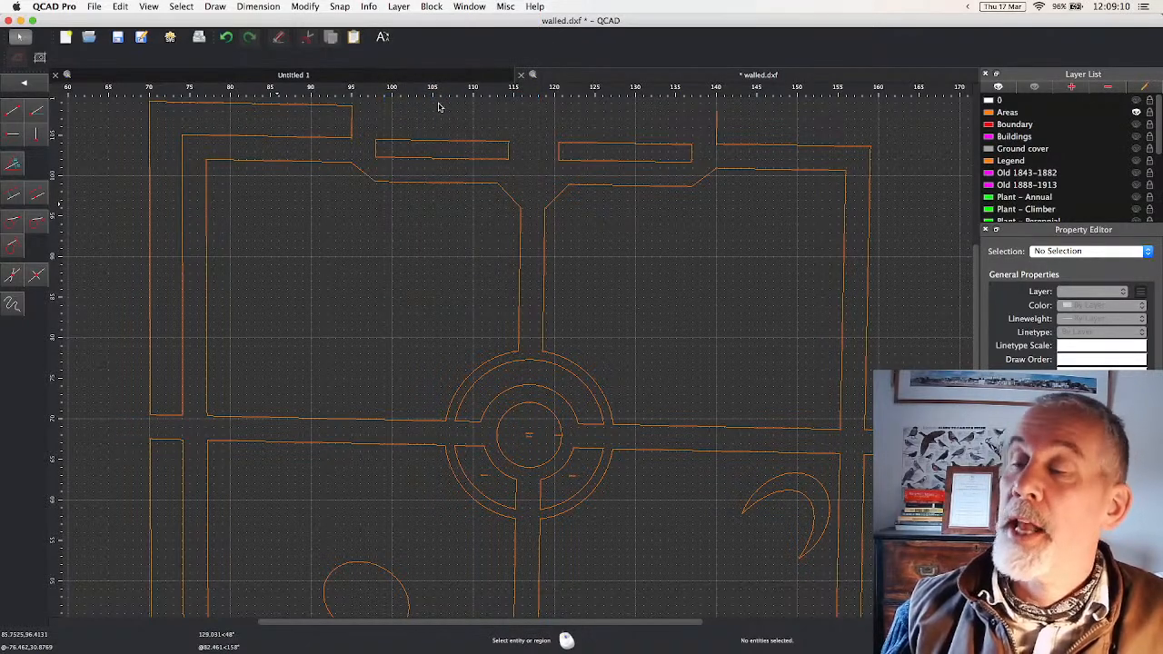